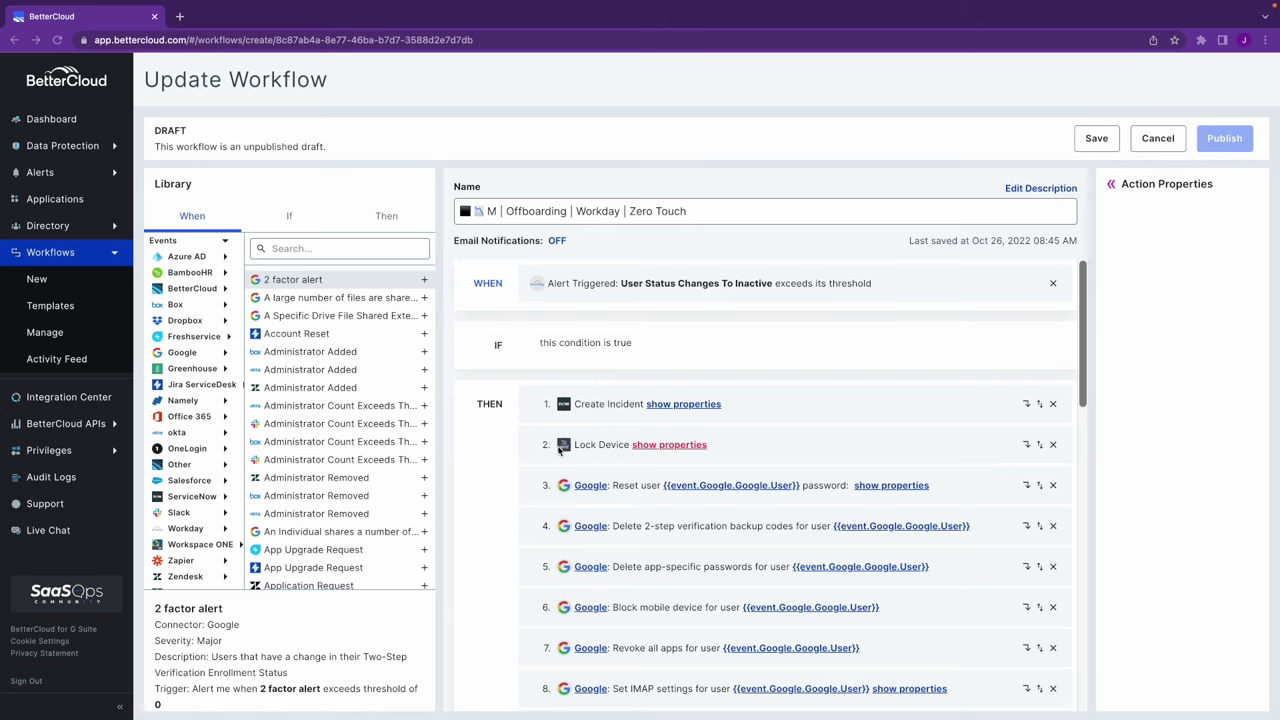
# Step: Examine the full sequence of Then actions in the Workday zero-touch offboarding workflow, from Create Incident to Close Incident
pyautogui.scroll(-1, 590, 440)
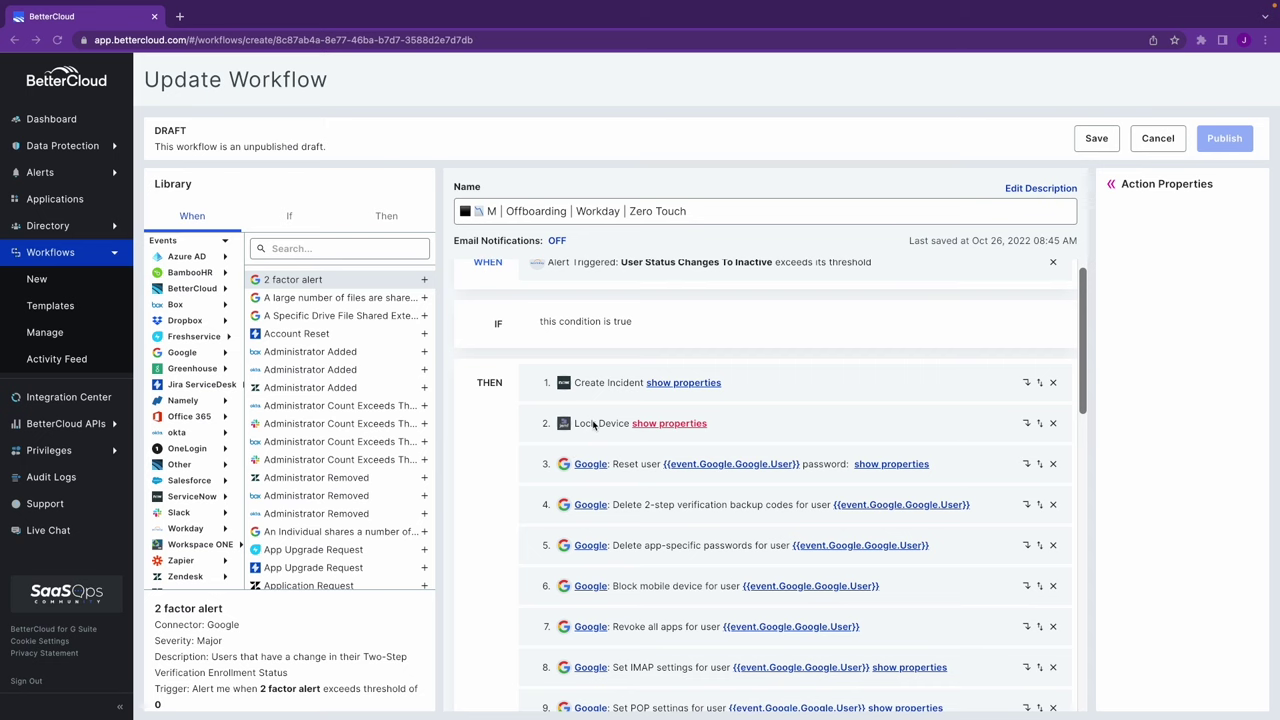
pyautogui.scroll(-3, 593, 425)
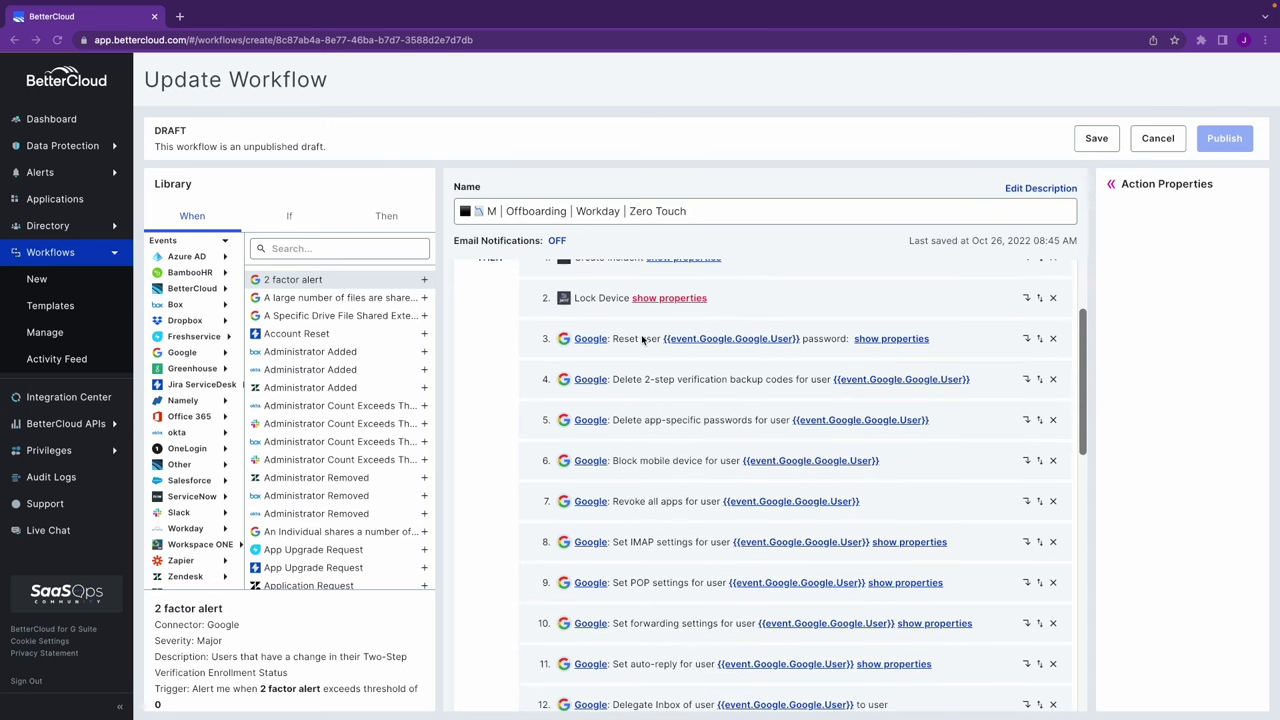
pyautogui.scroll(-1, 640, 337)
pyautogui.scroll(-1, 672, 330)
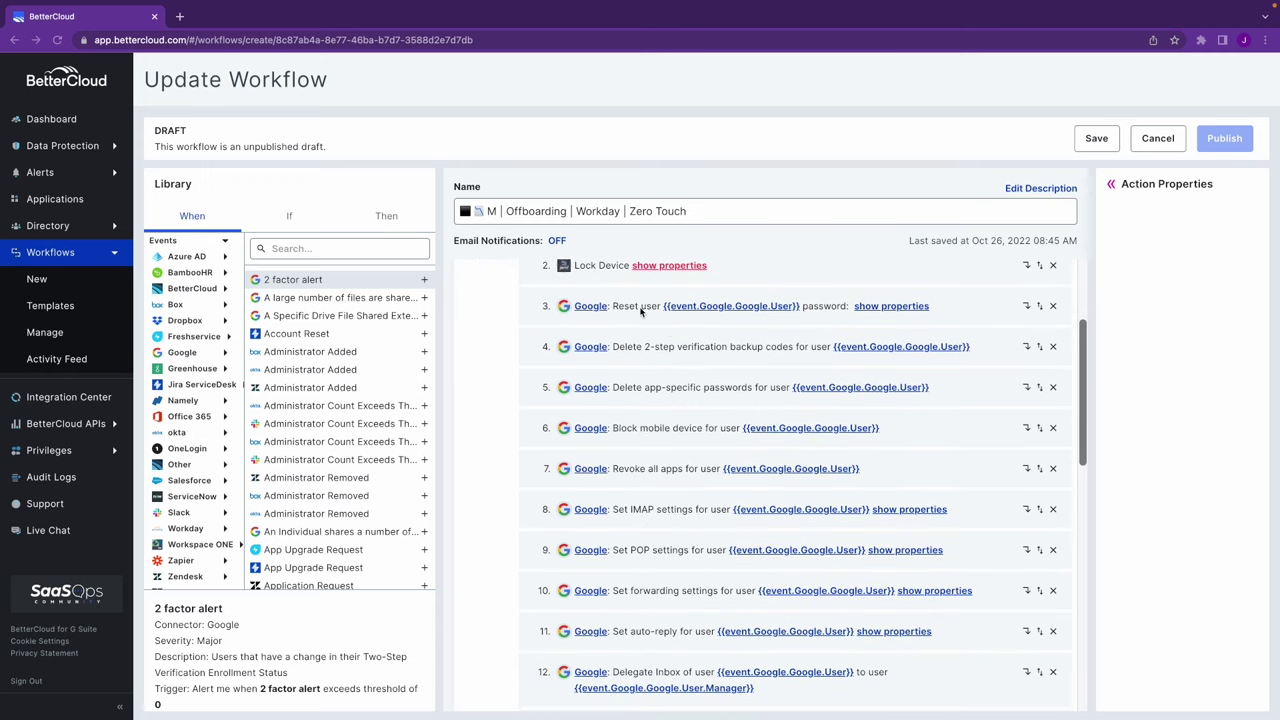
pyautogui.scroll(-1, 644, 312)
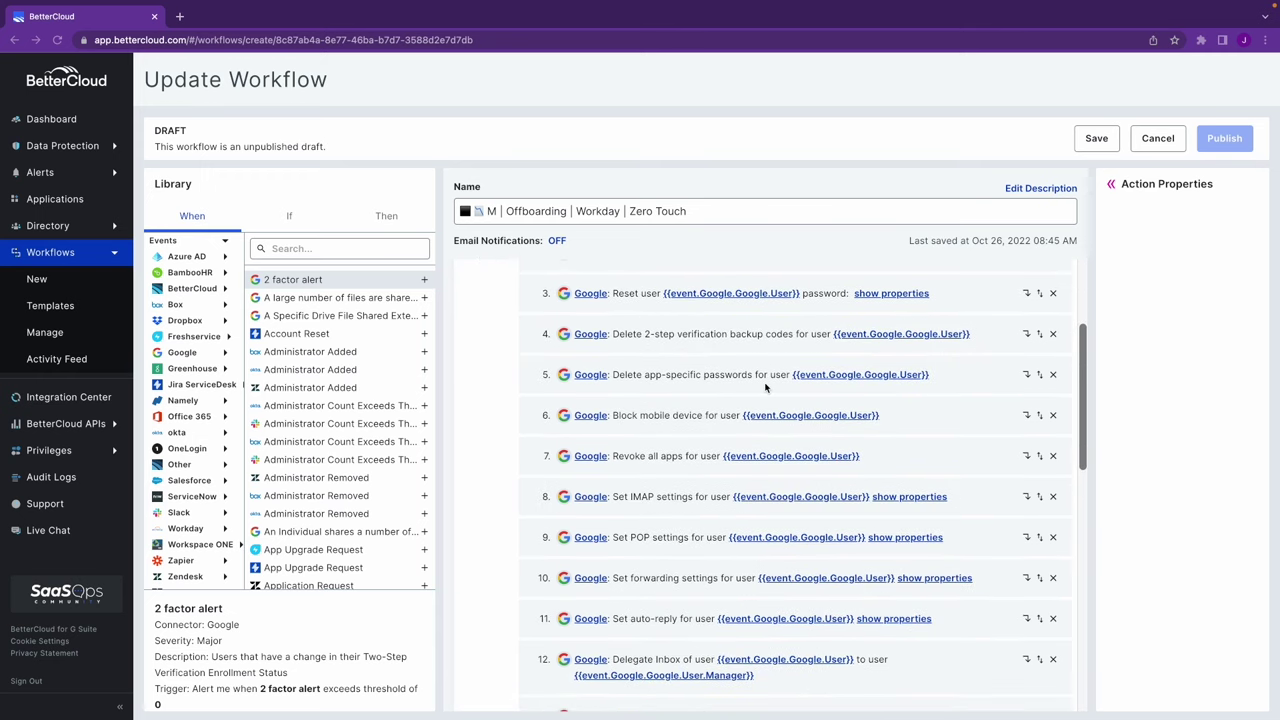
pyautogui.scroll(-2, 766, 390)
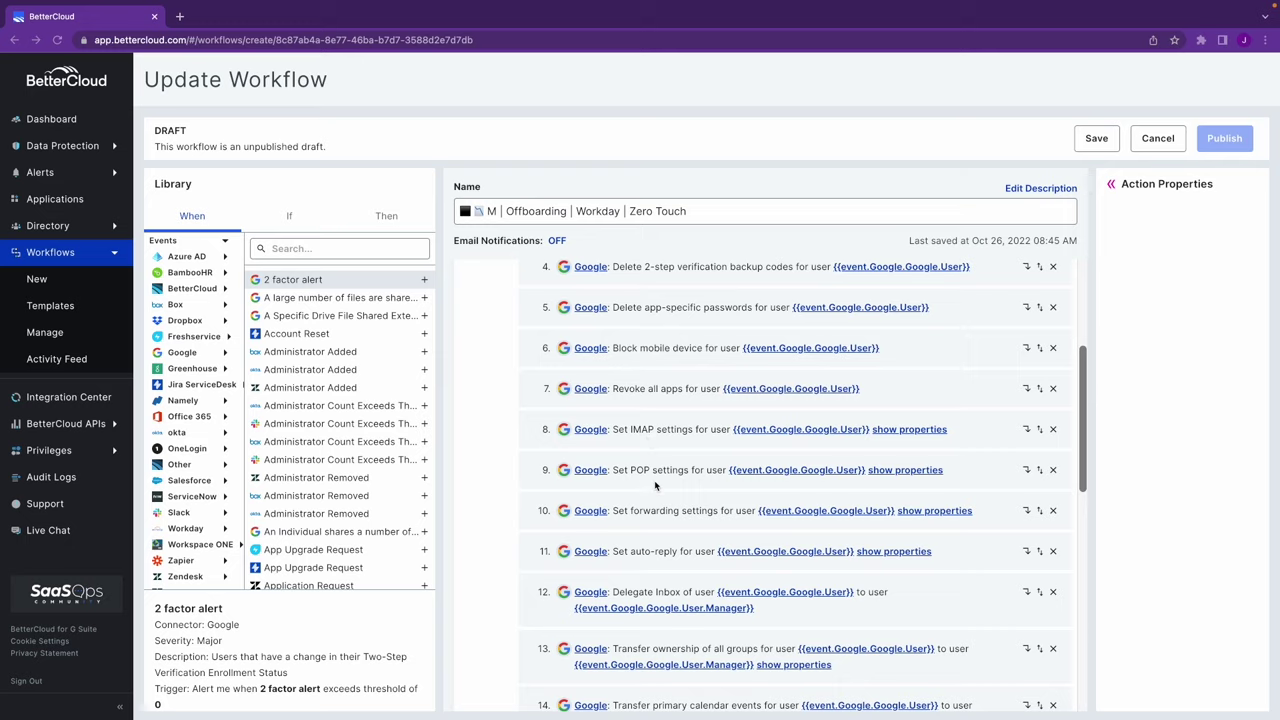
pyautogui.scroll(-4, 645, 445)
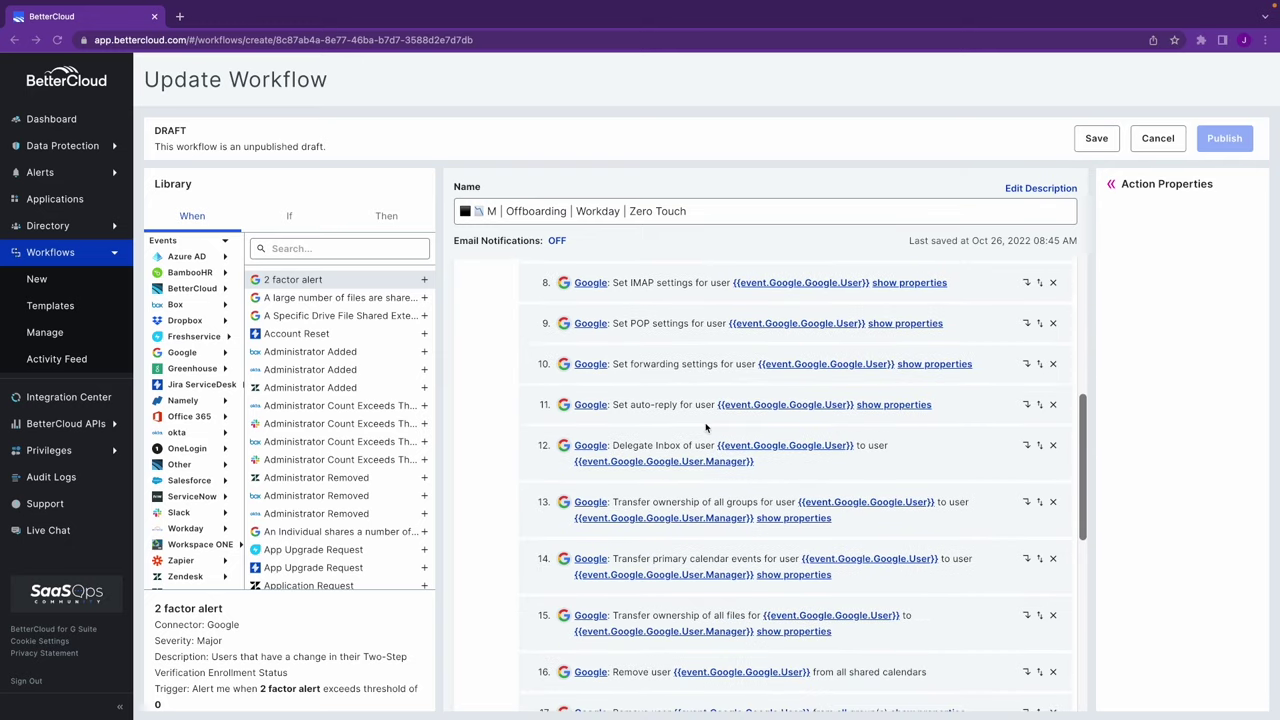
pyautogui.scroll(-1, 705, 427)
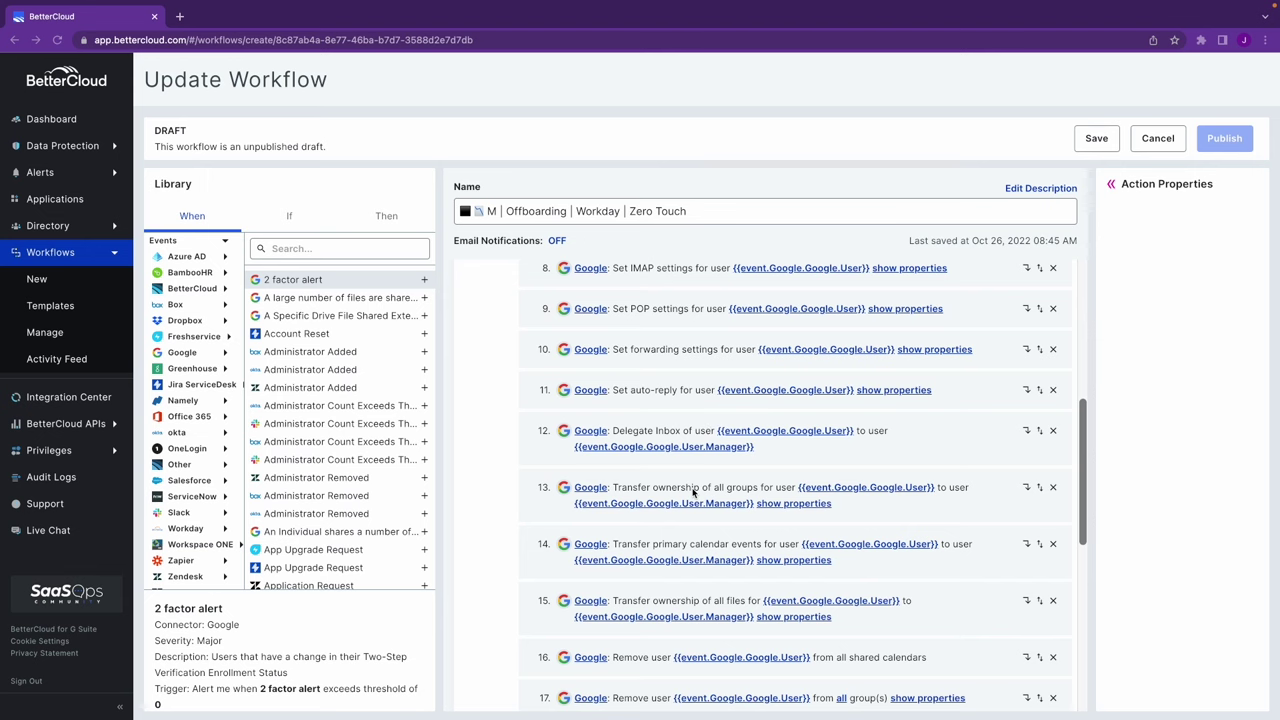
pyautogui.scroll(-5, 659, 475)
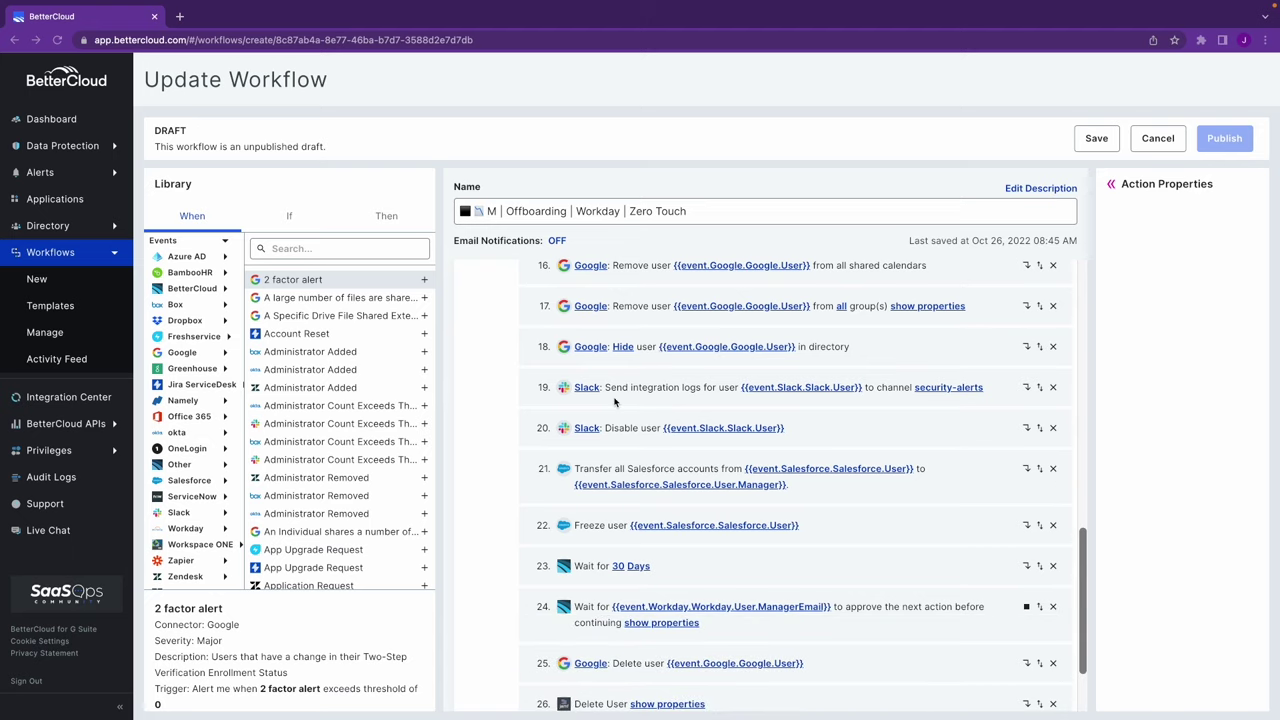
pyautogui.scroll(-1, 628, 395)
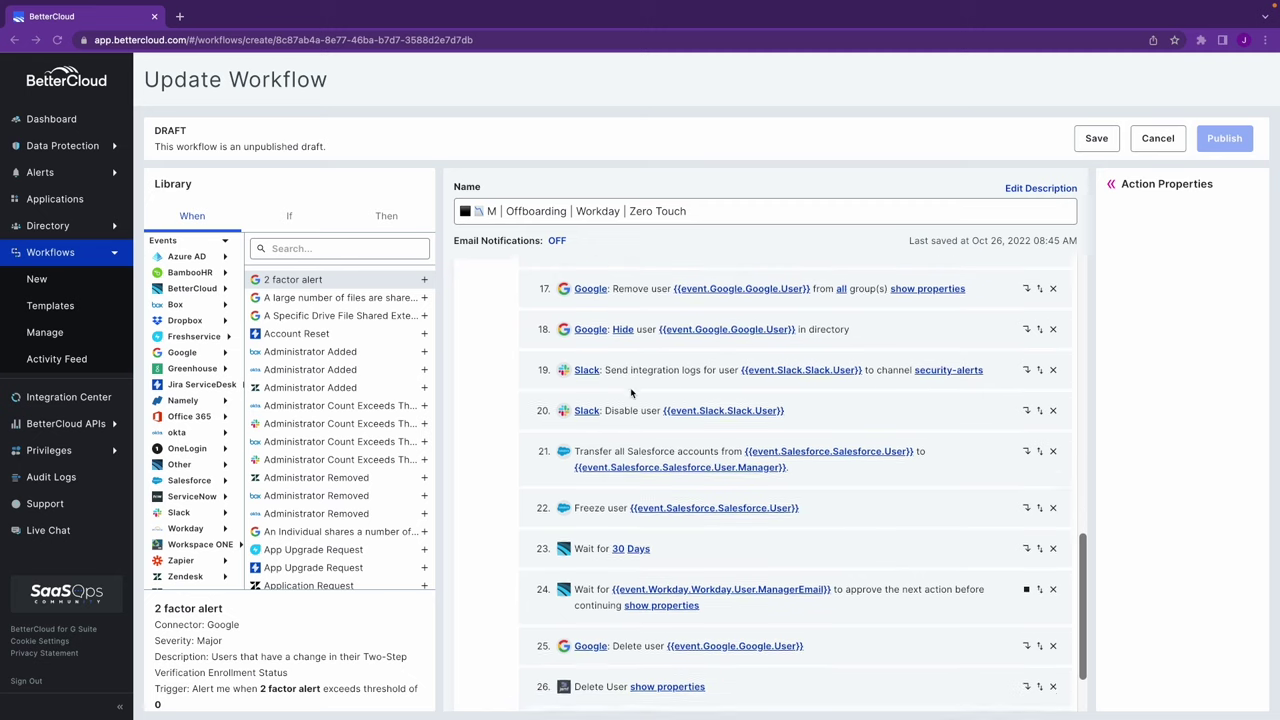
pyautogui.scroll(-2, 585, 537)
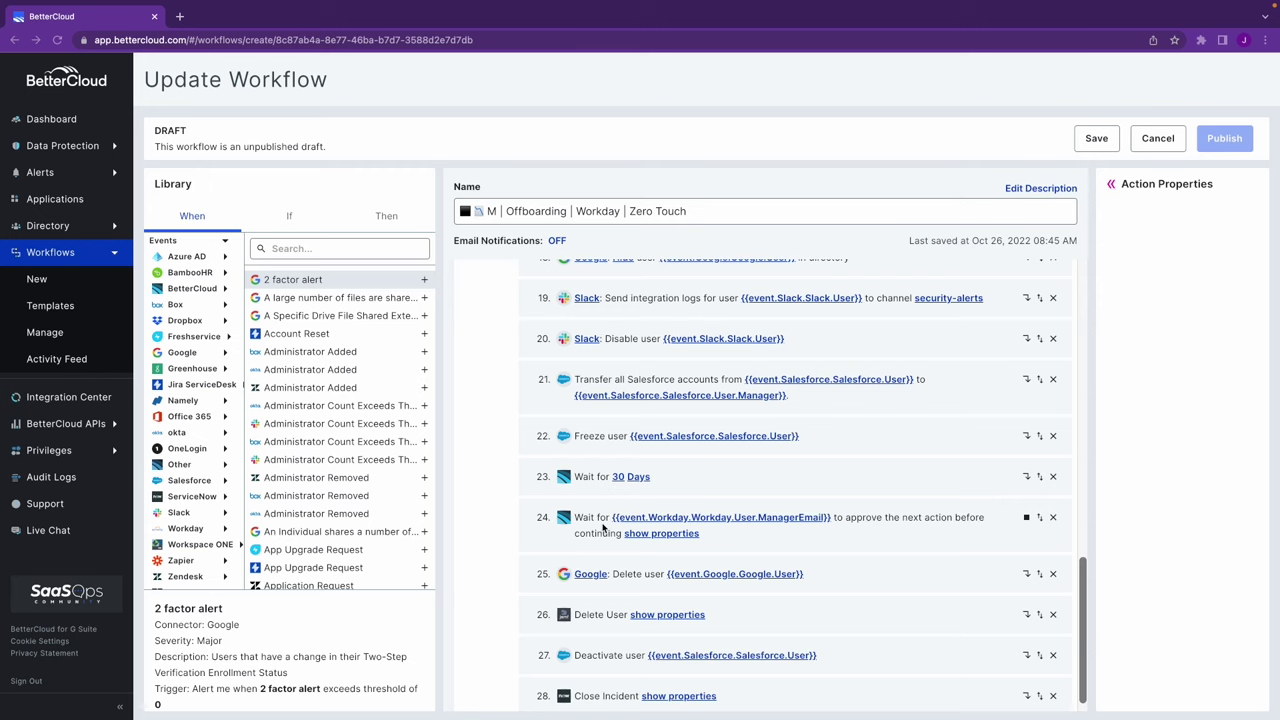
pyautogui.scroll(-1, 604, 527)
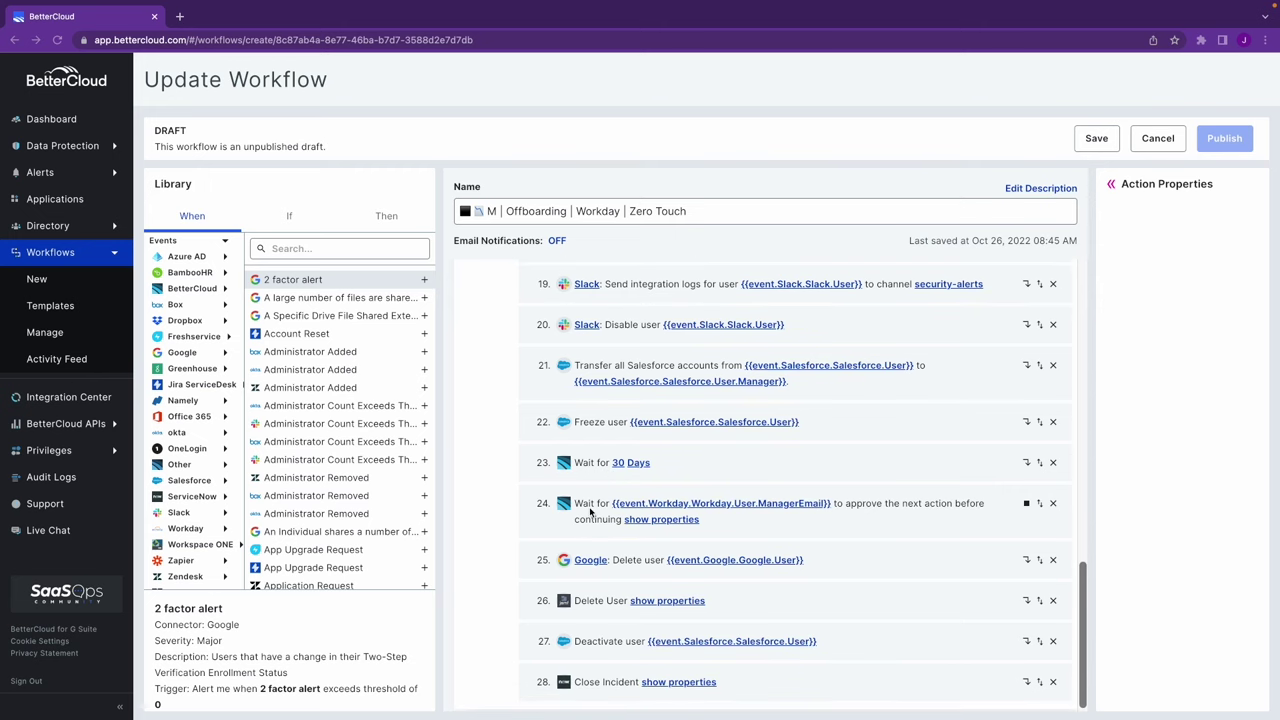
pyautogui.scroll(-1, 612, 542)
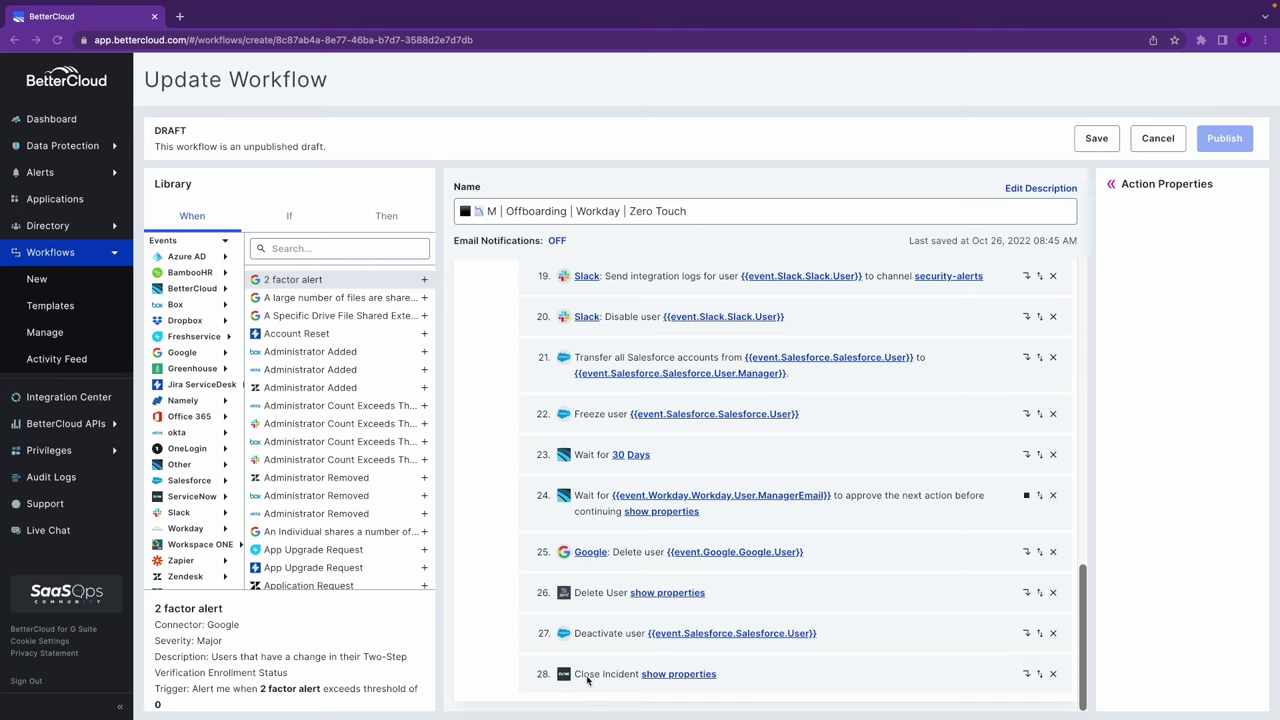
pyautogui.scroll(1, 733, 600)
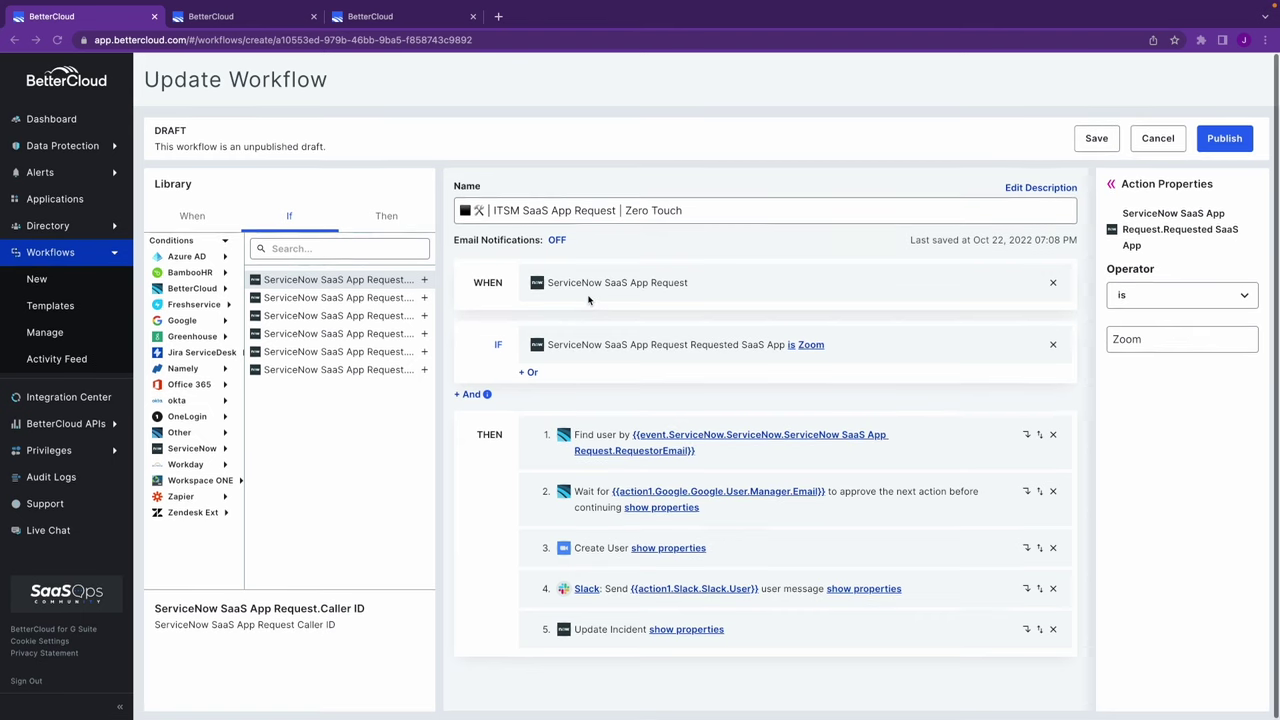
pyautogui.scroll(1, 588, 300)
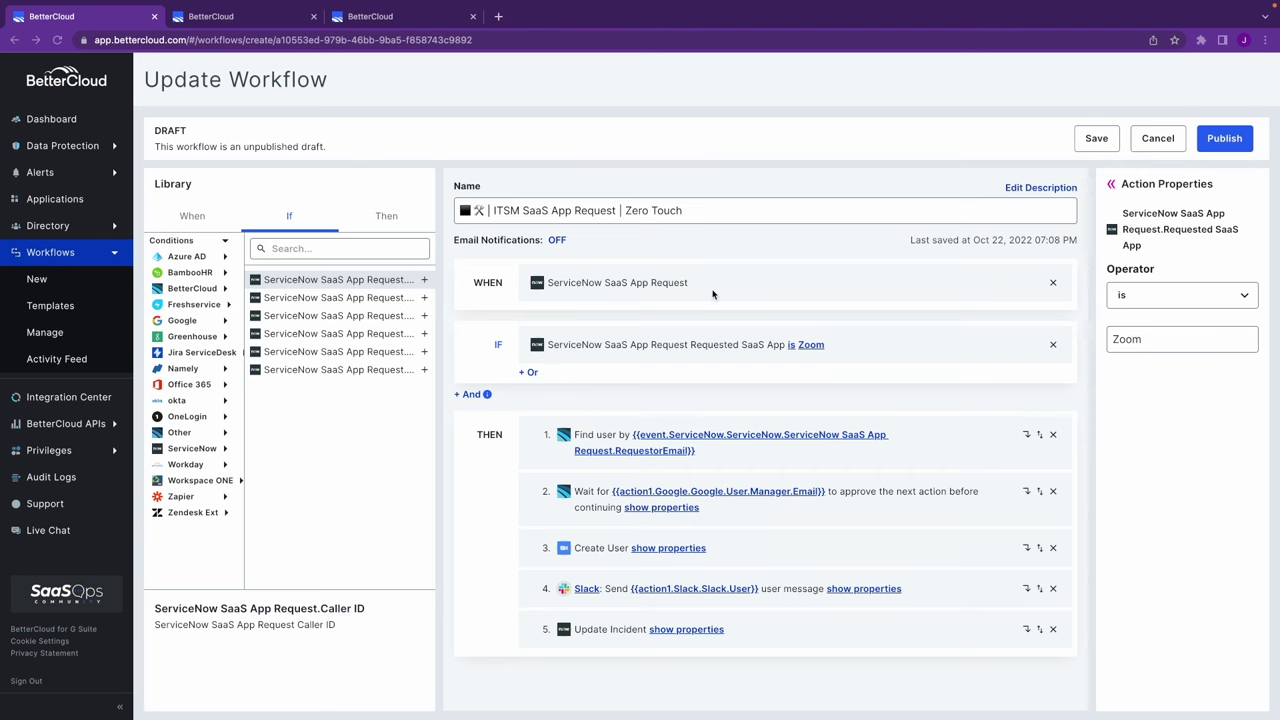
pyautogui.scroll(1, 680, 290)
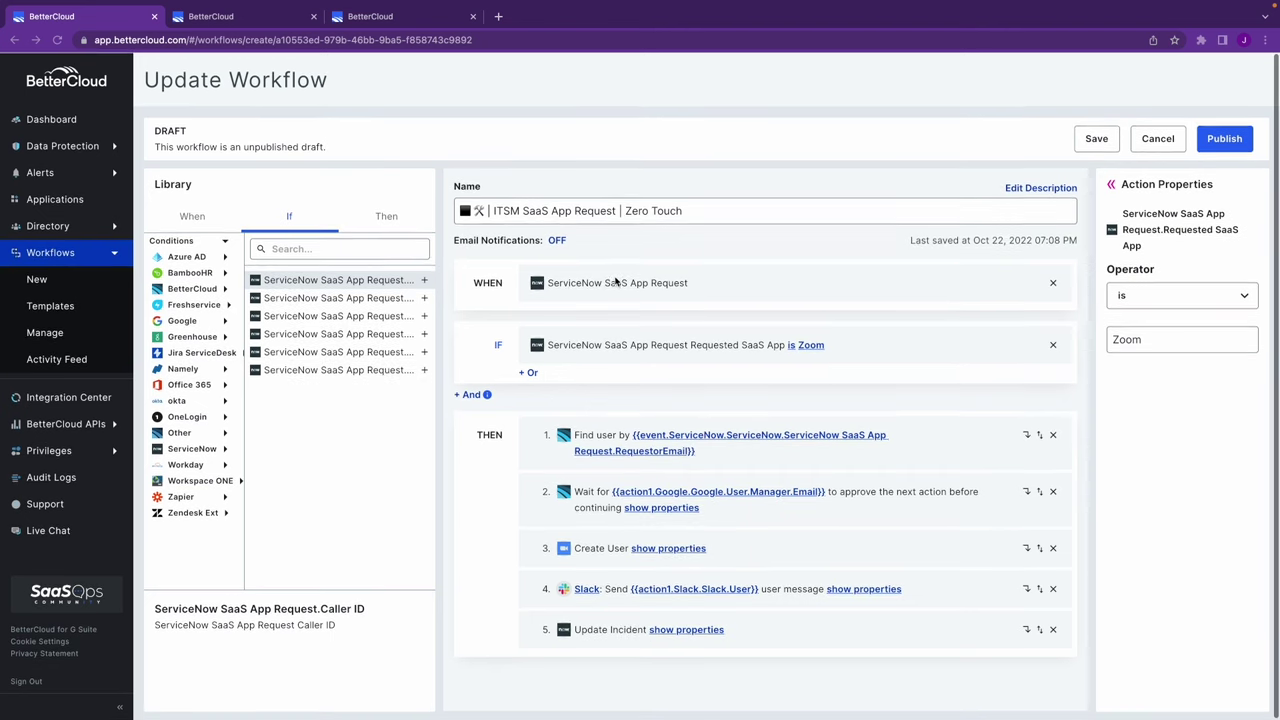
pyautogui.scroll(-1, 590, 290)
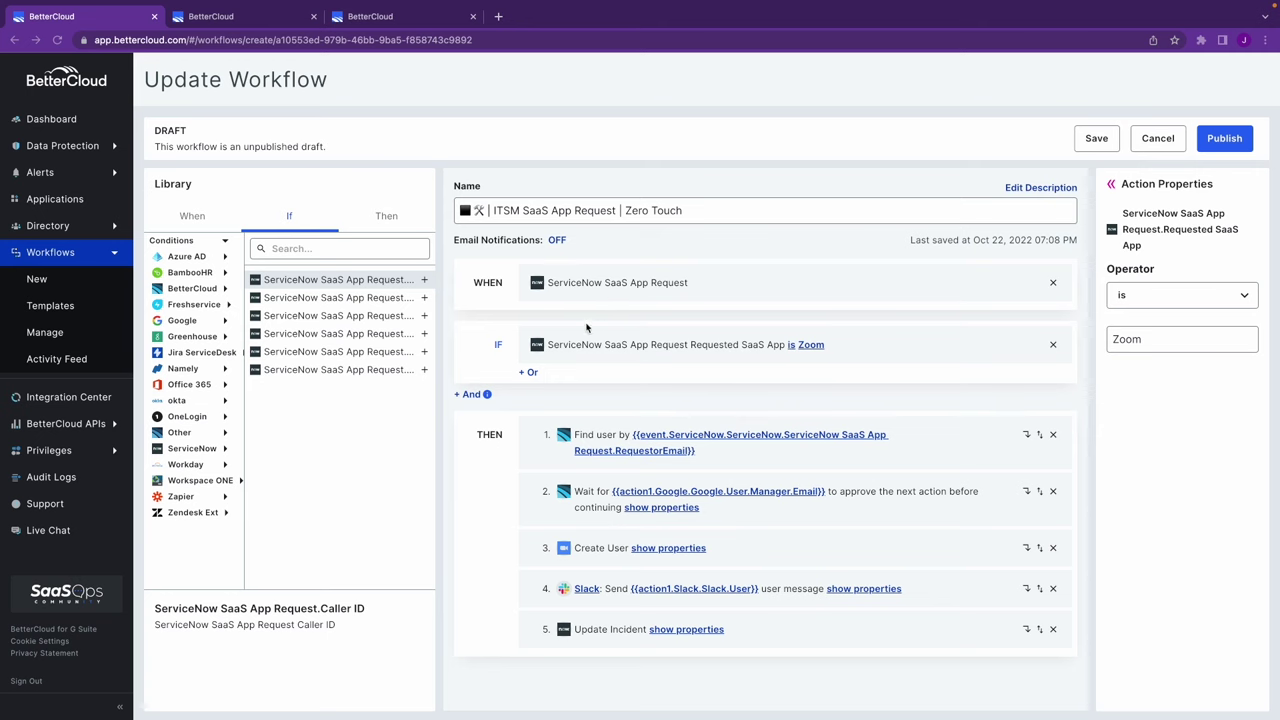
pyautogui.scroll(-1, 578, 346)
pyautogui.scroll(1, 585, 347)
pyautogui.scroll(-1, 620, 410)
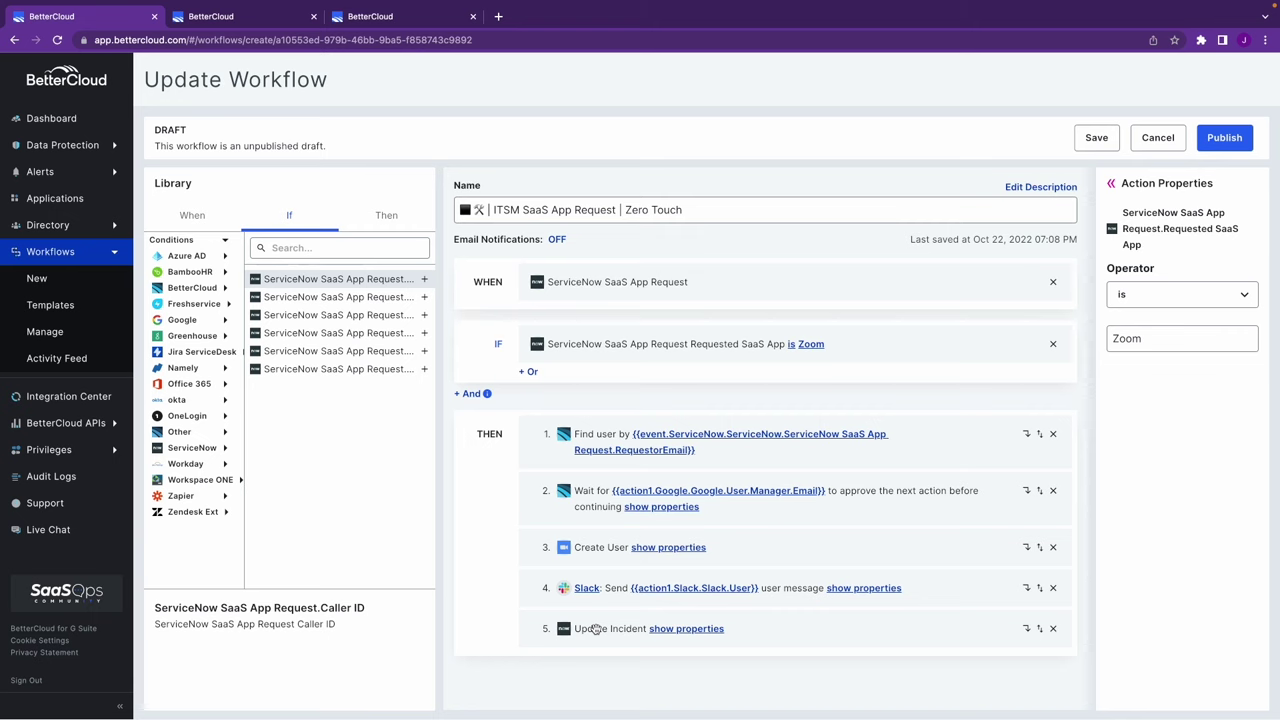
# Step: Leave the SaaS app request workflow and review the trigger conditions and notification settings of the Salesforce alert Last Login in 90 Days
pyautogui.hotkey('ctrl', 'w')
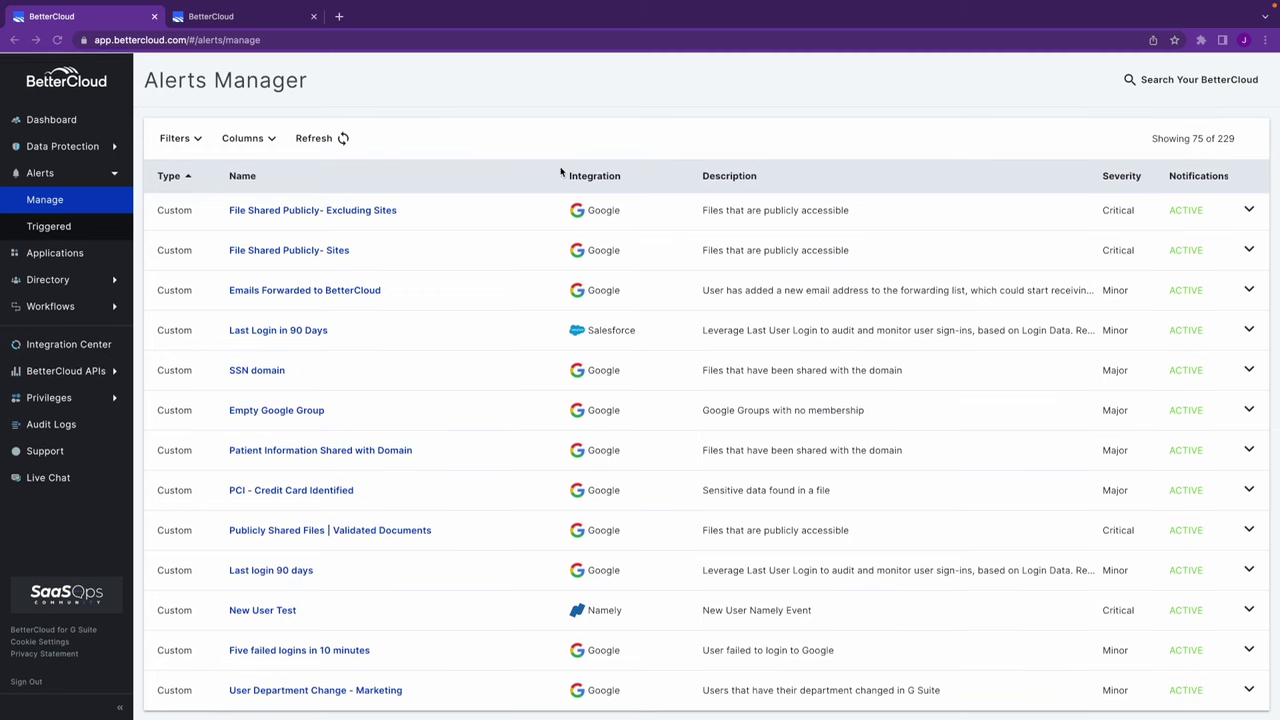
pyautogui.scroll(-1, 449, 157)
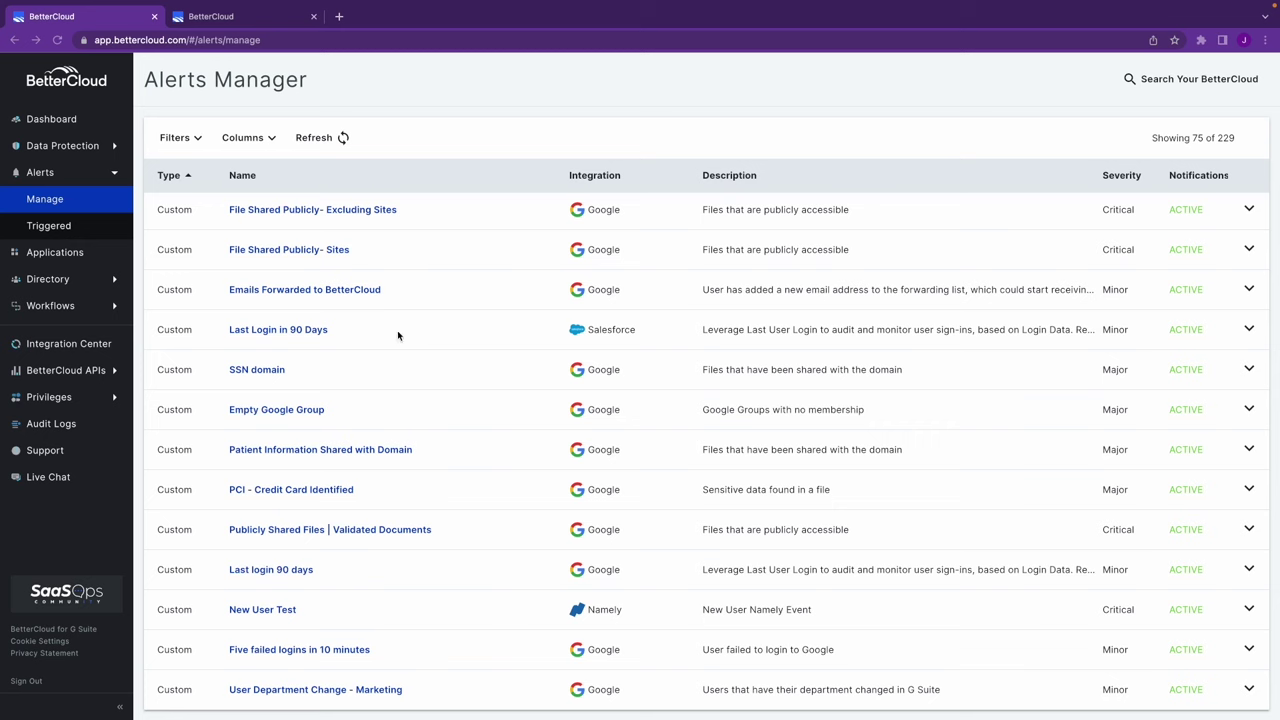
pyautogui.scroll(1, 397, 332)
pyautogui.click(273, 342)
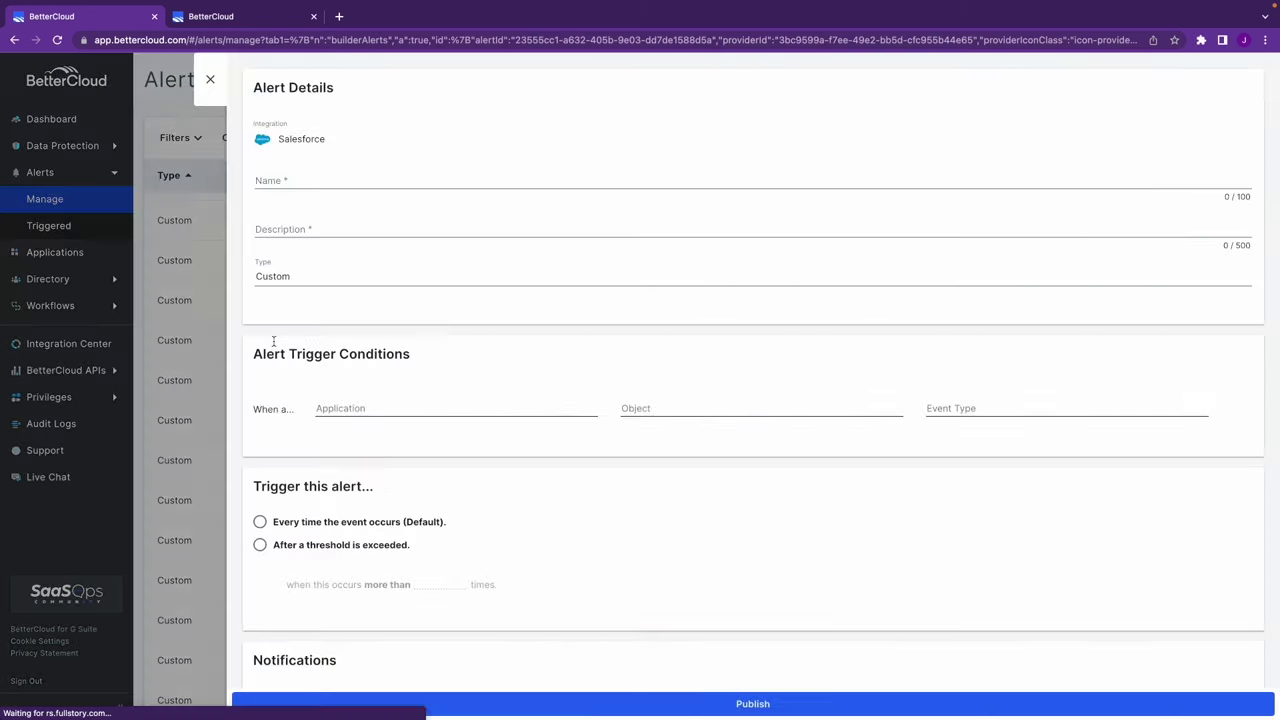
pyautogui.scroll(-3, 492, 302)
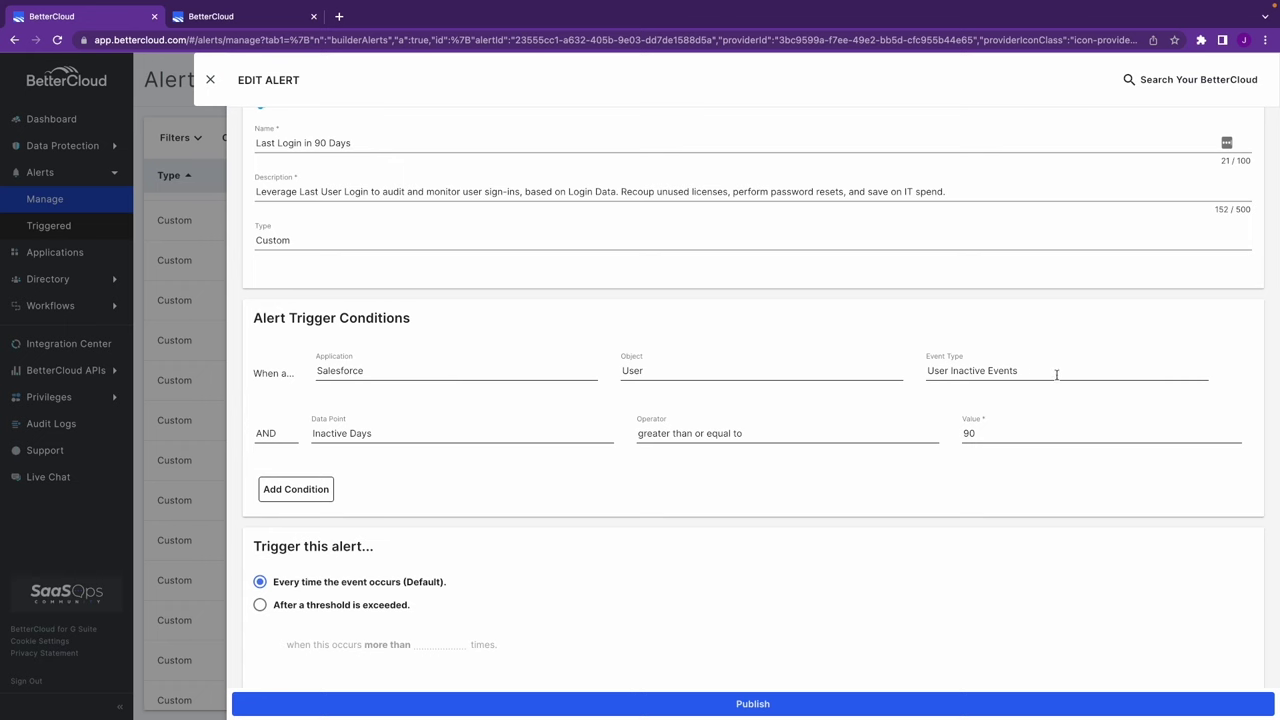
pyautogui.scroll(-2, 582, 436)
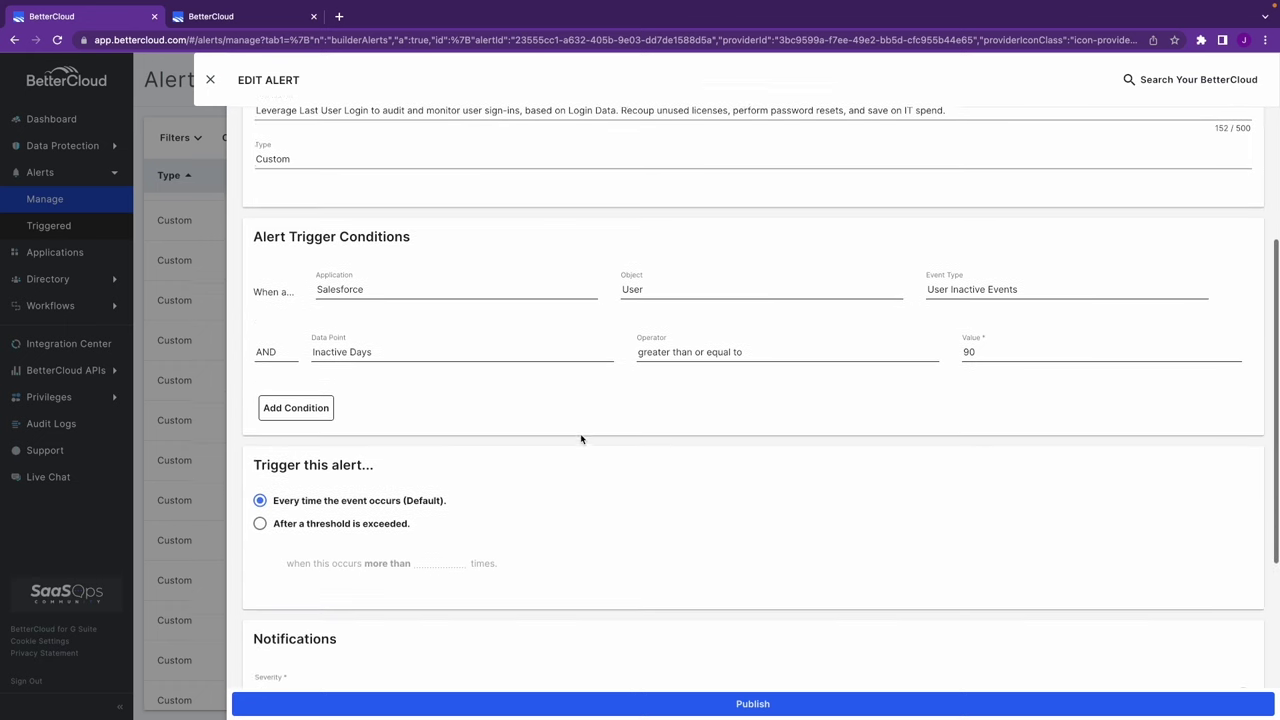
pyautogui.scroll(-2, 297, 500)
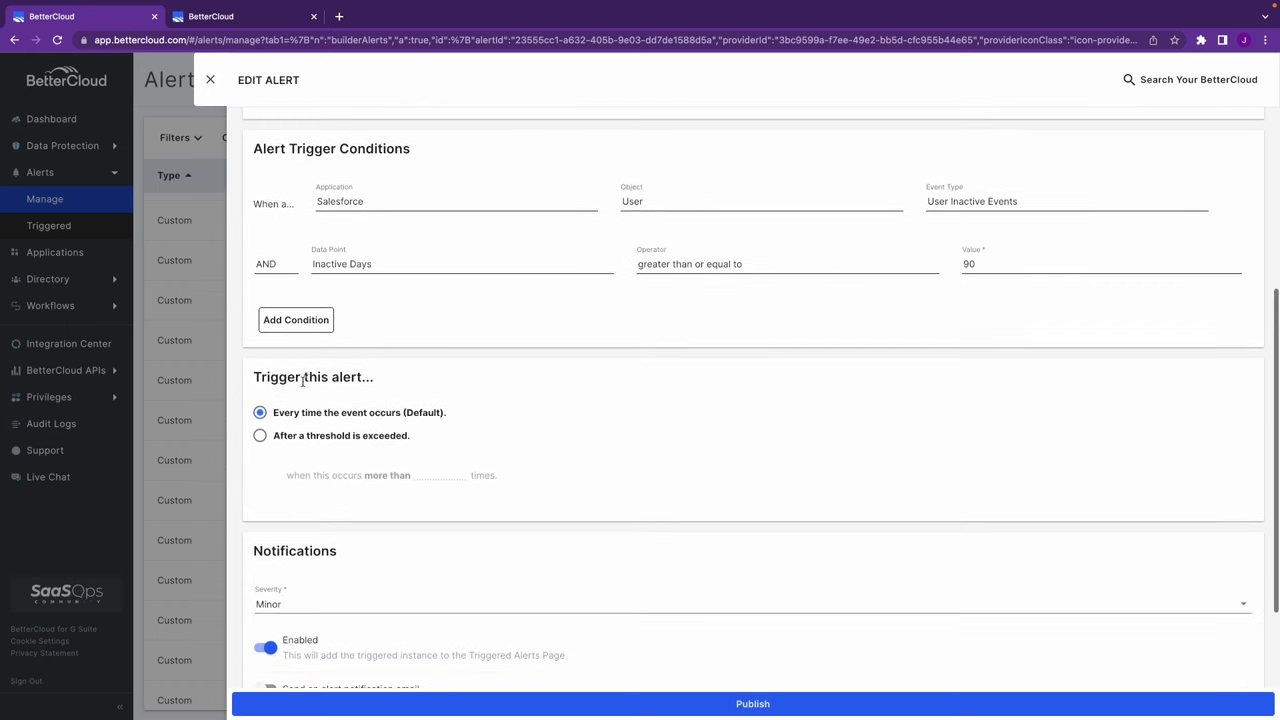
pyautogui.scroll(-3, 380, 420)
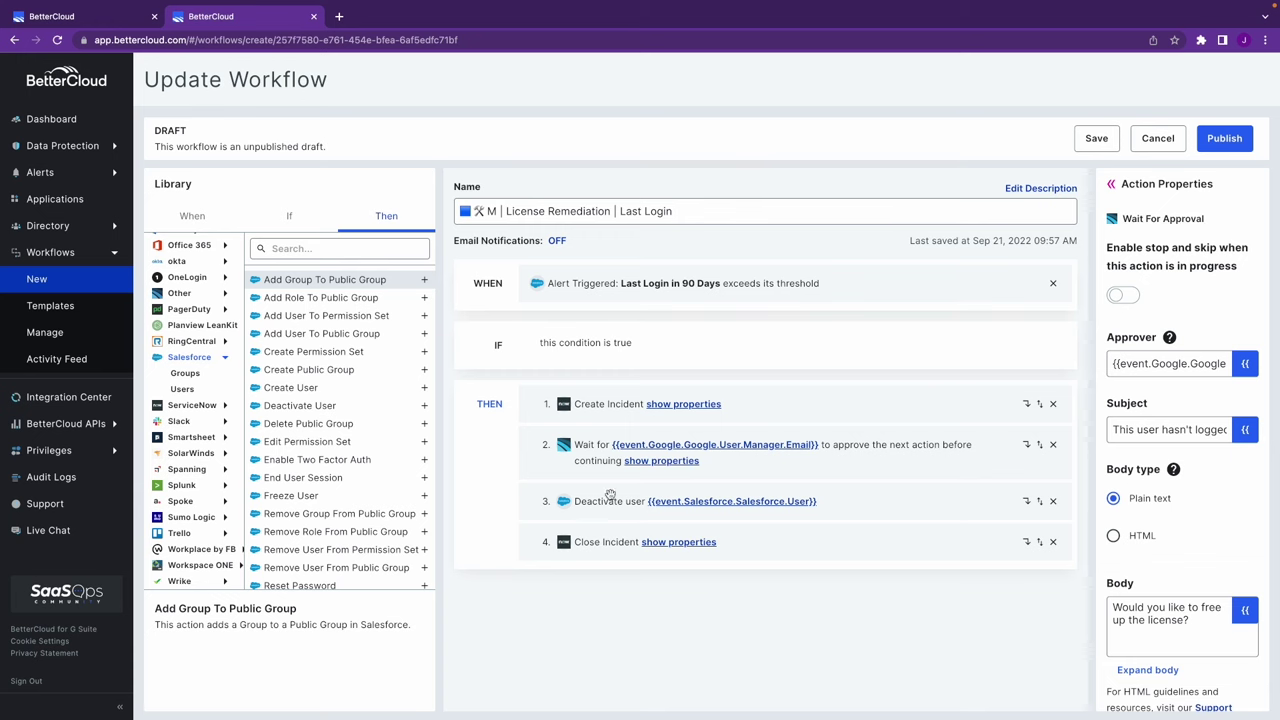
# Step: Return to the Alerts Manager and review the trigger, content scanning and notification settings of the File Shared Publicly w/ Sensitive Data alert
pyautogui.hotkey('ctrl', 'shift', 'Tab')
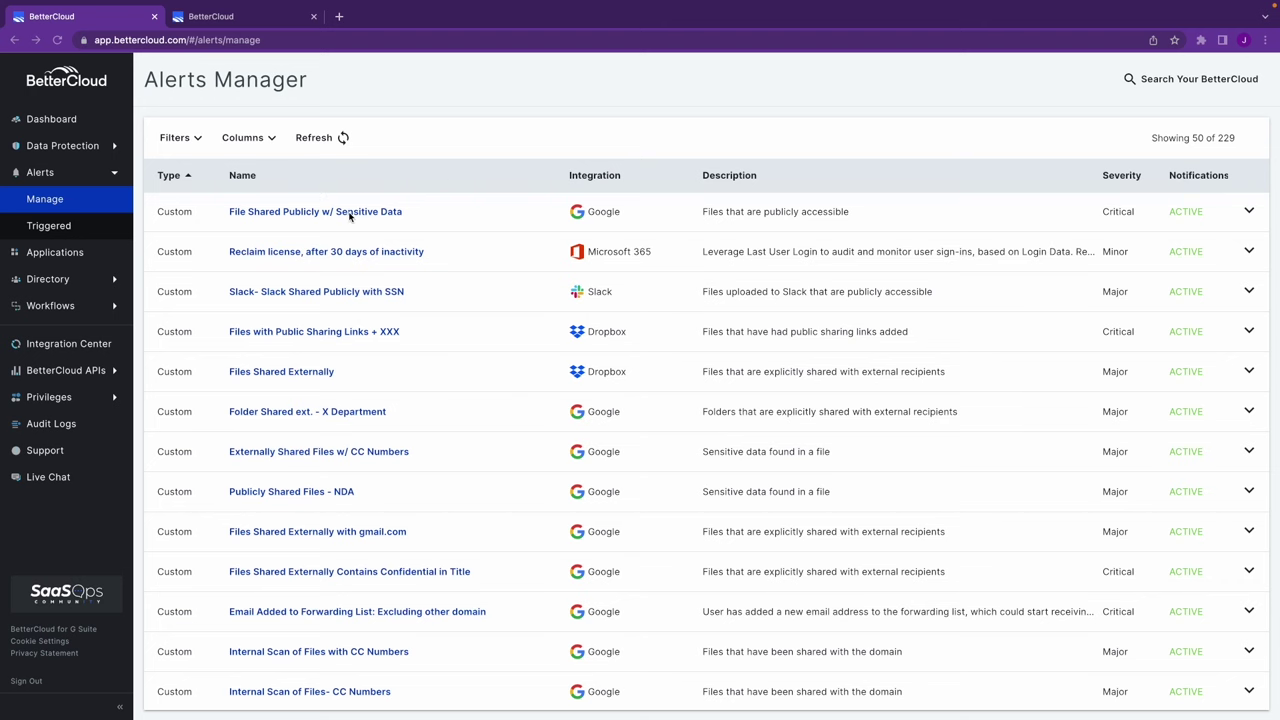
pyautogui.click(331, 211)
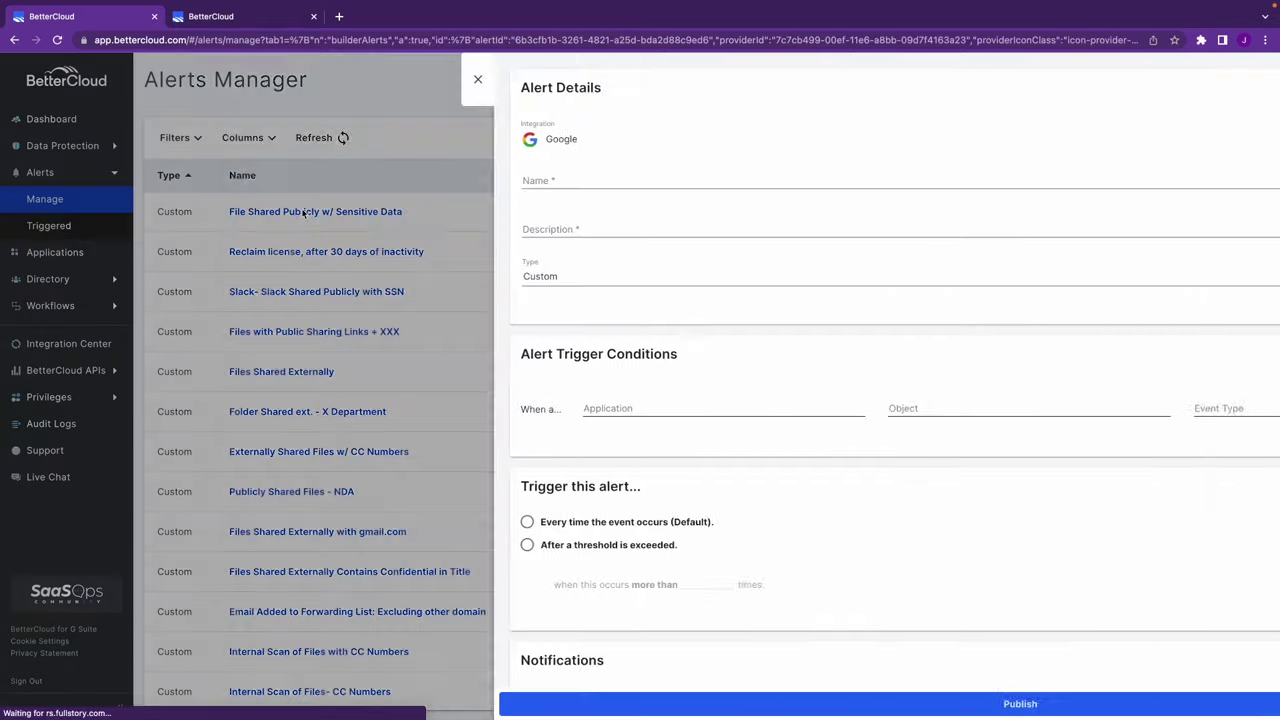
pyautogui.scroll(-2, 372, 240)
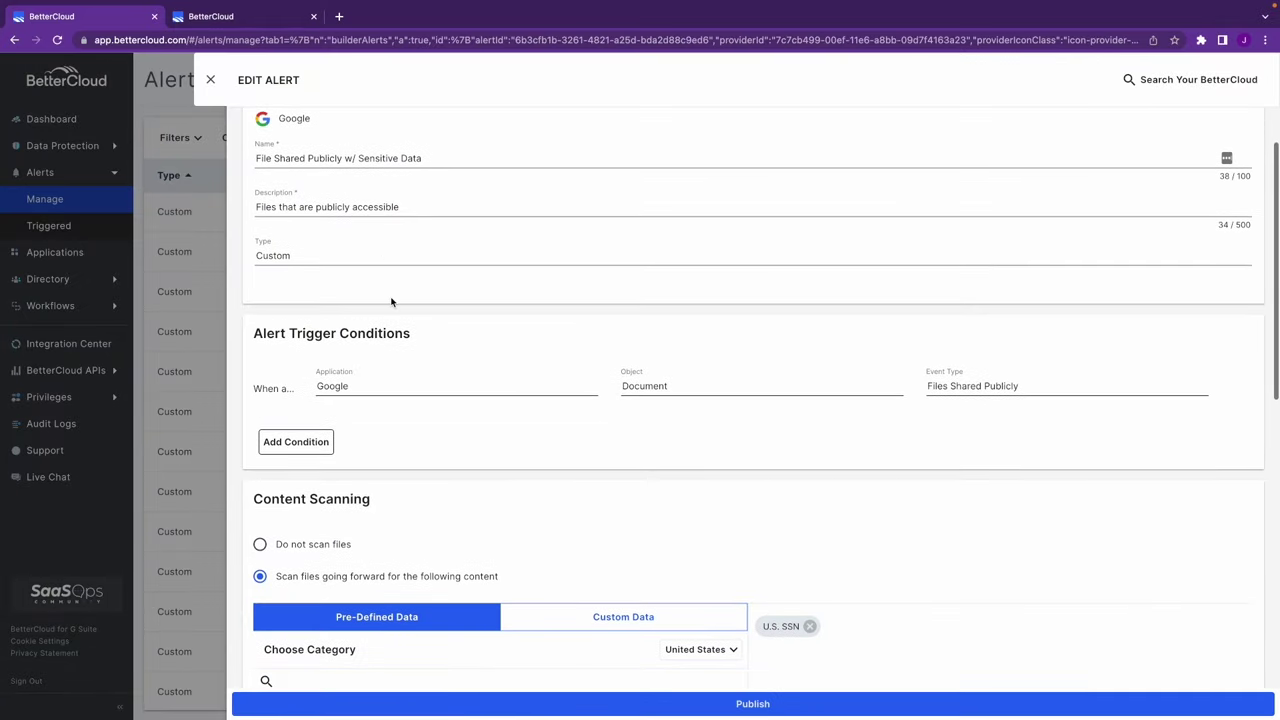
pyautogui.scroll(-1, 380, 306)
pyautogui.scroll(-1, 361, 358)
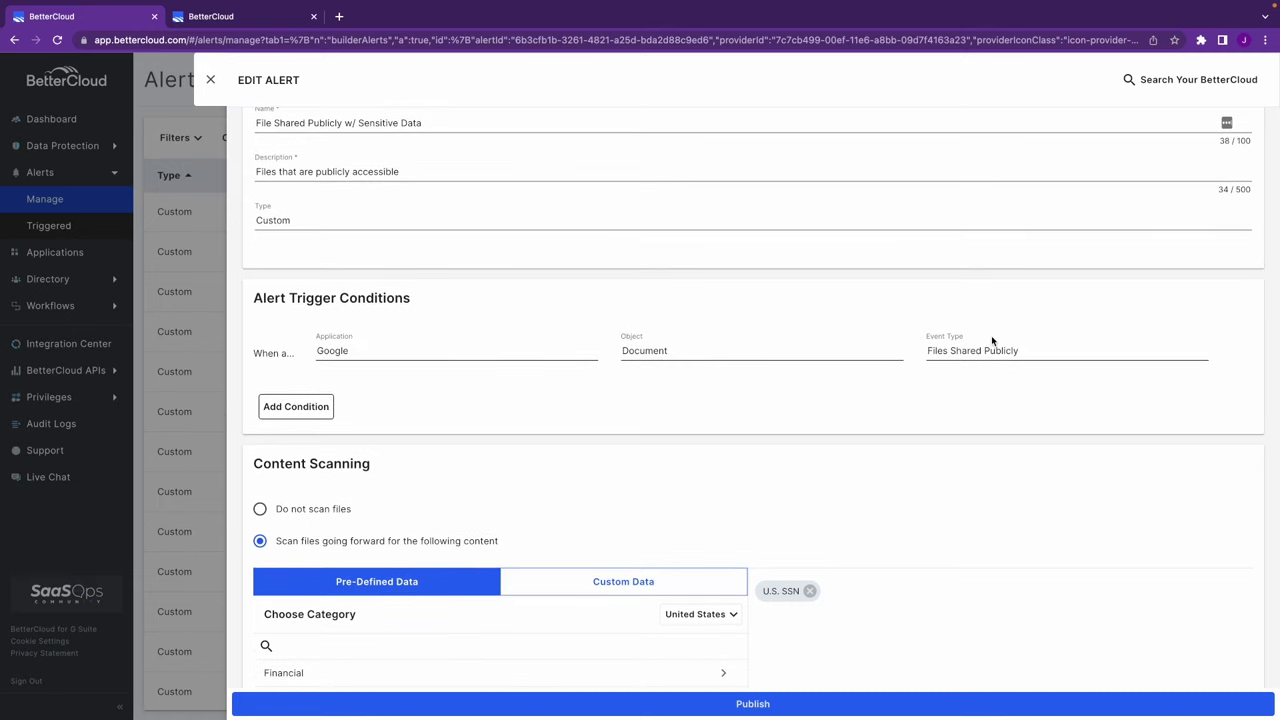
pyautogui.scroll(-4, 991, 340)
pyautogui.scroll(-2, 400, 390)
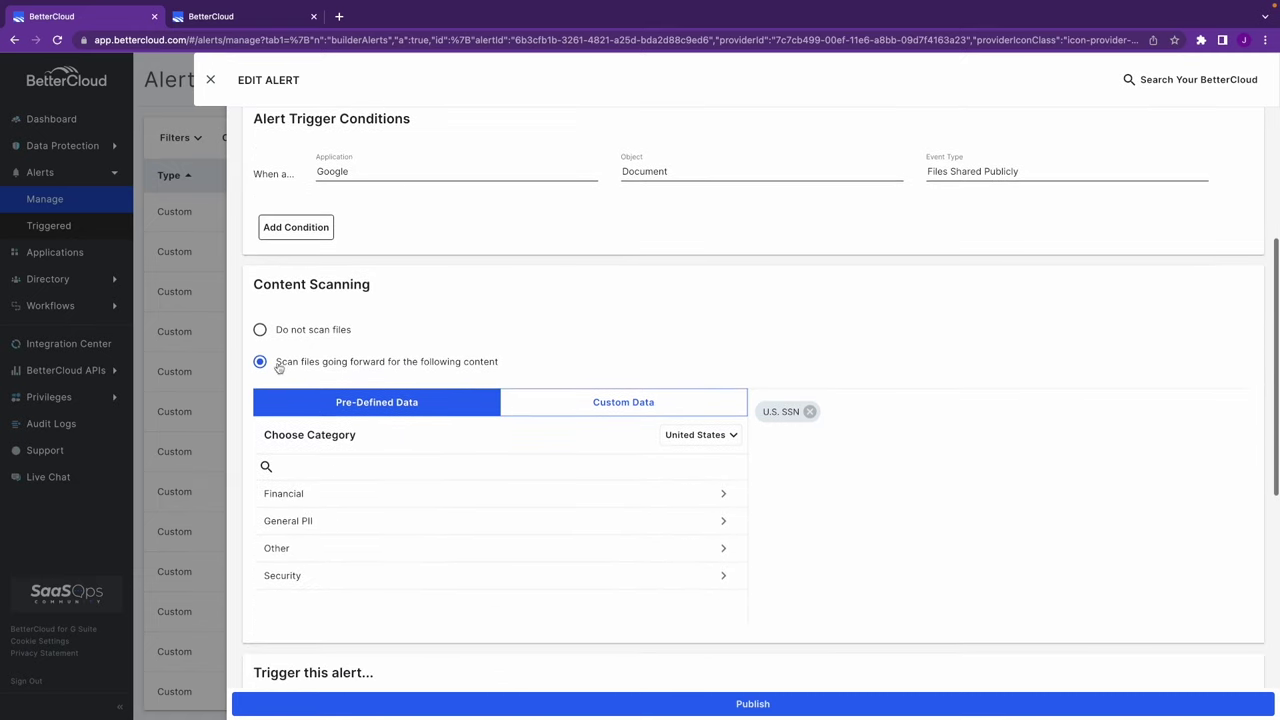
pyautogui.scroll(-3, 600, 360)
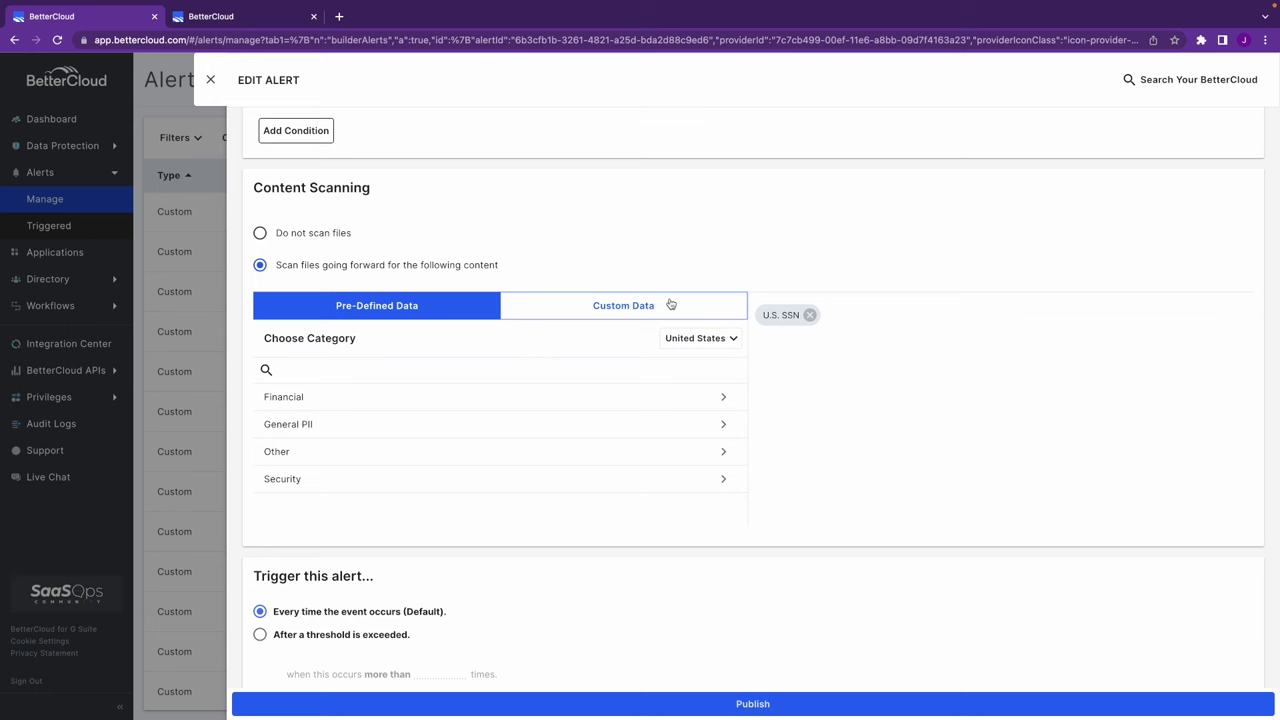
pyautogui.scroll(-2, 686, 246)
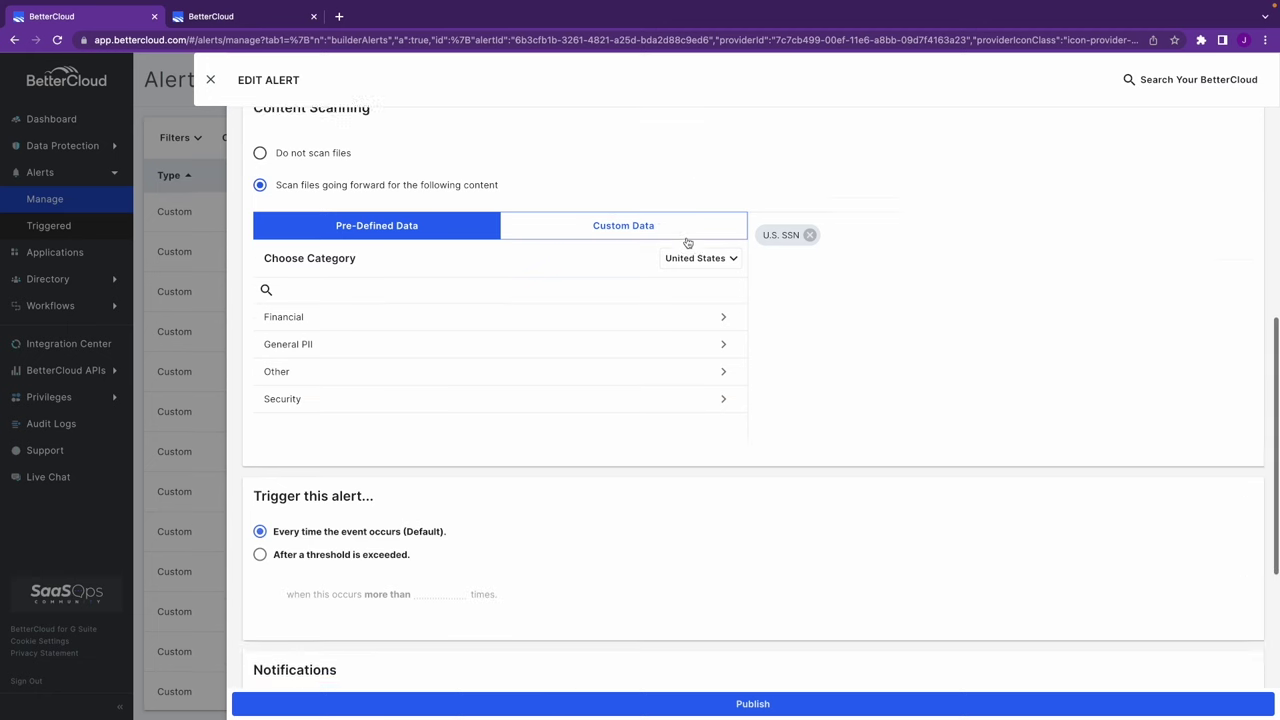
pyautogui.scroll(-2, 500, 460)
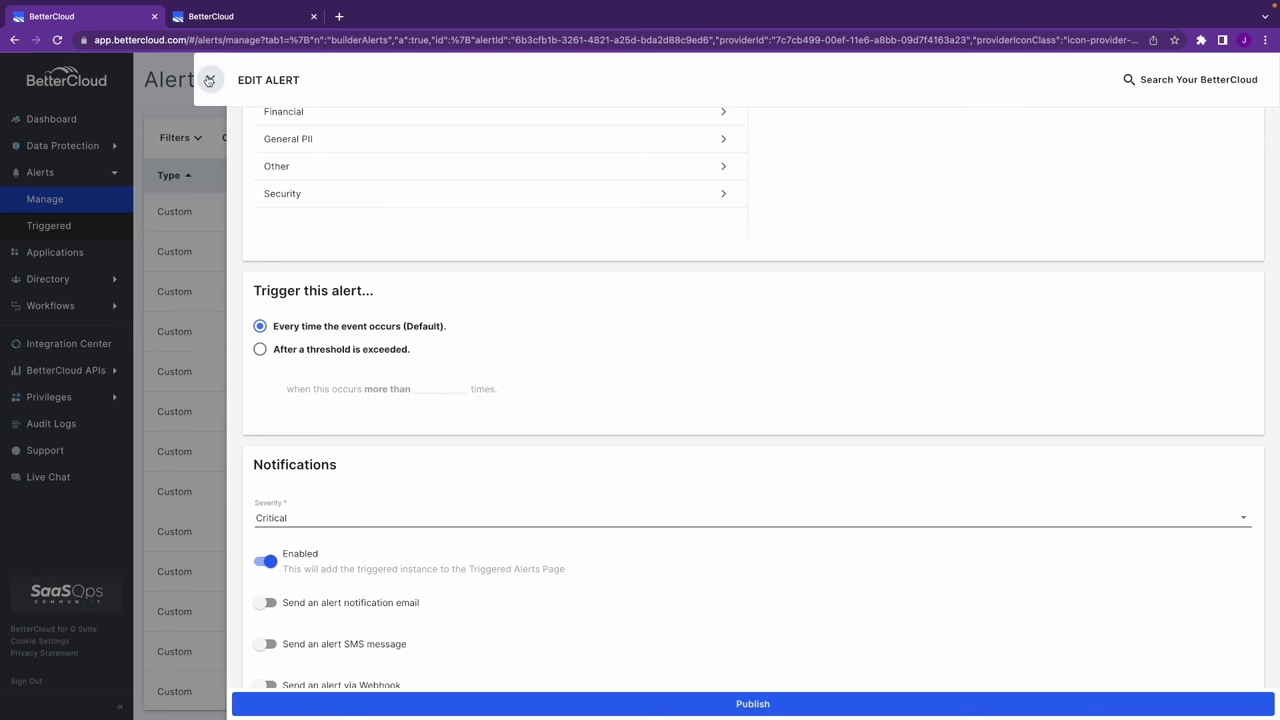
# Step: Switch to the Data Protection | SSN Shared Domain workflow and review its trigger and remediation actions
pyautogui.click(243, 17)
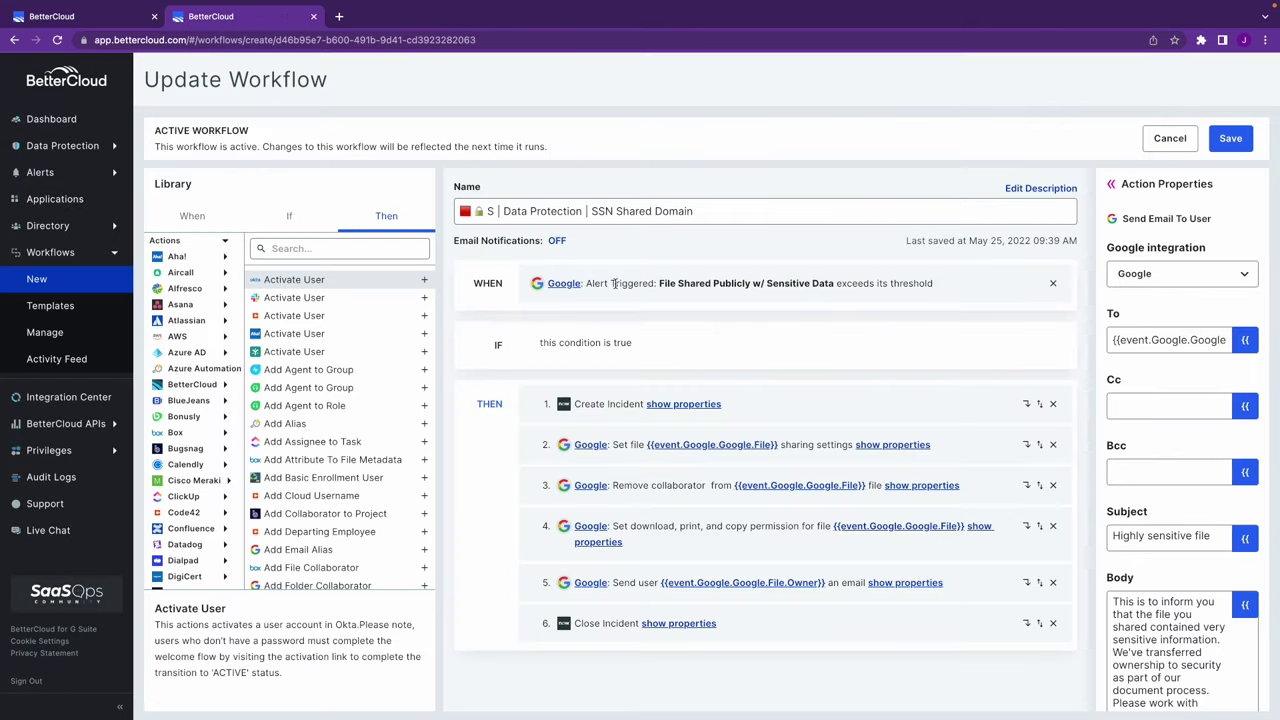
pyautogui.scroll(-1, 773, 284)
# Step: Switch to the Applications list and inspect Google Chrome's granted permissions and the applications' user and status columns
pyautogui.hotkey('ctrl', 'shift', 'Tab')
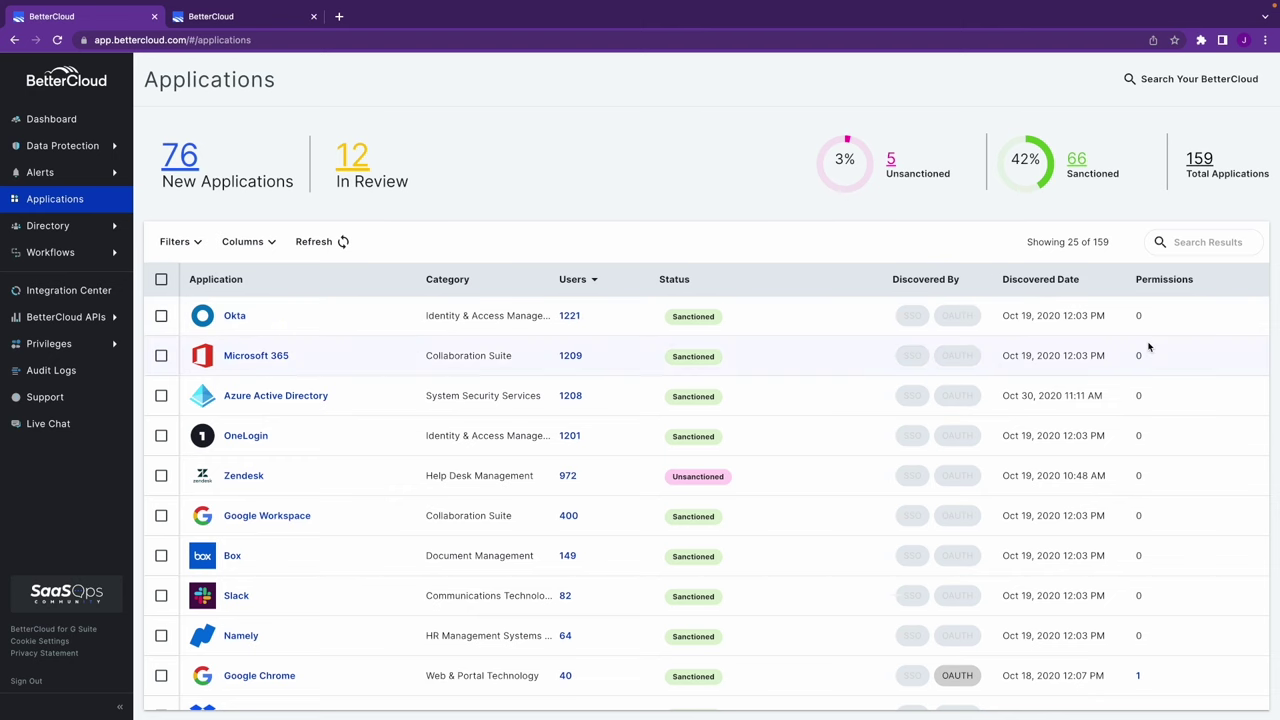
pyautogui.scroll(-1, 1148, 345)
pyautogui.moveTo(1138, 658)
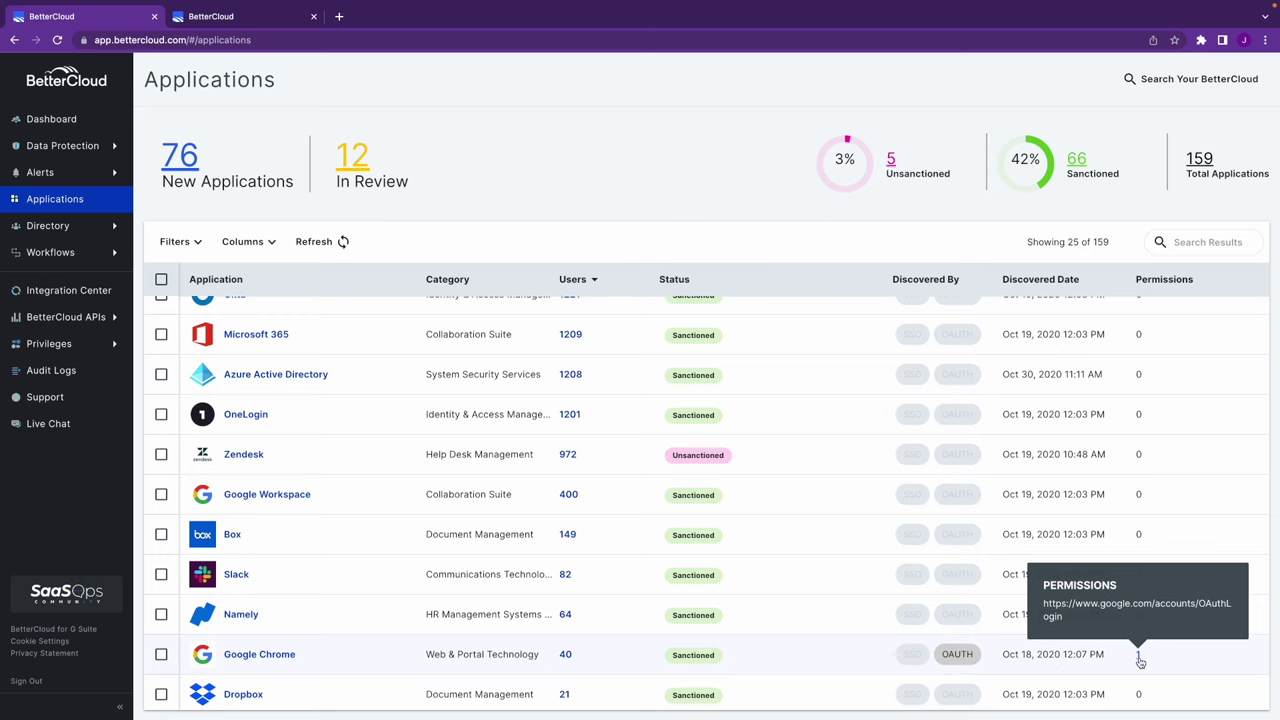
pyautogui.scroll(1, 999, 462)
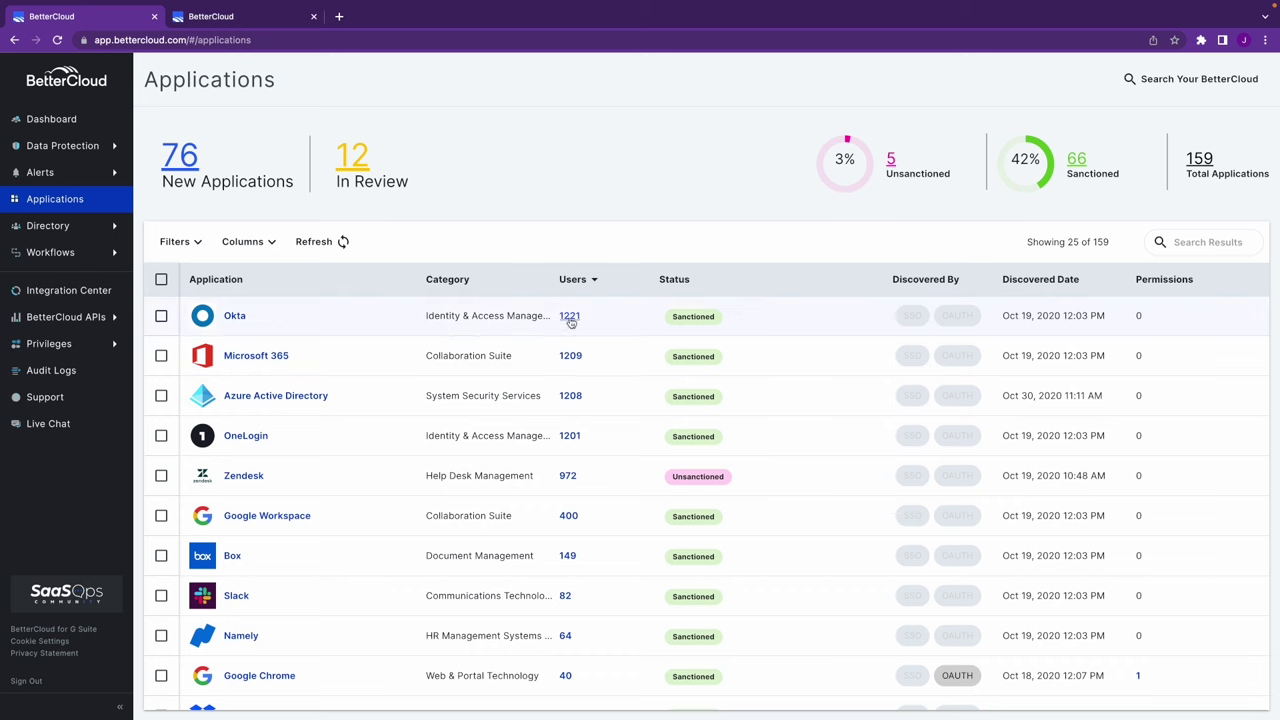
pyautogui.moveTo(700, 318)
# Step: Switch to the New App User Discovered workflow
pyautogui.click(222, 21)
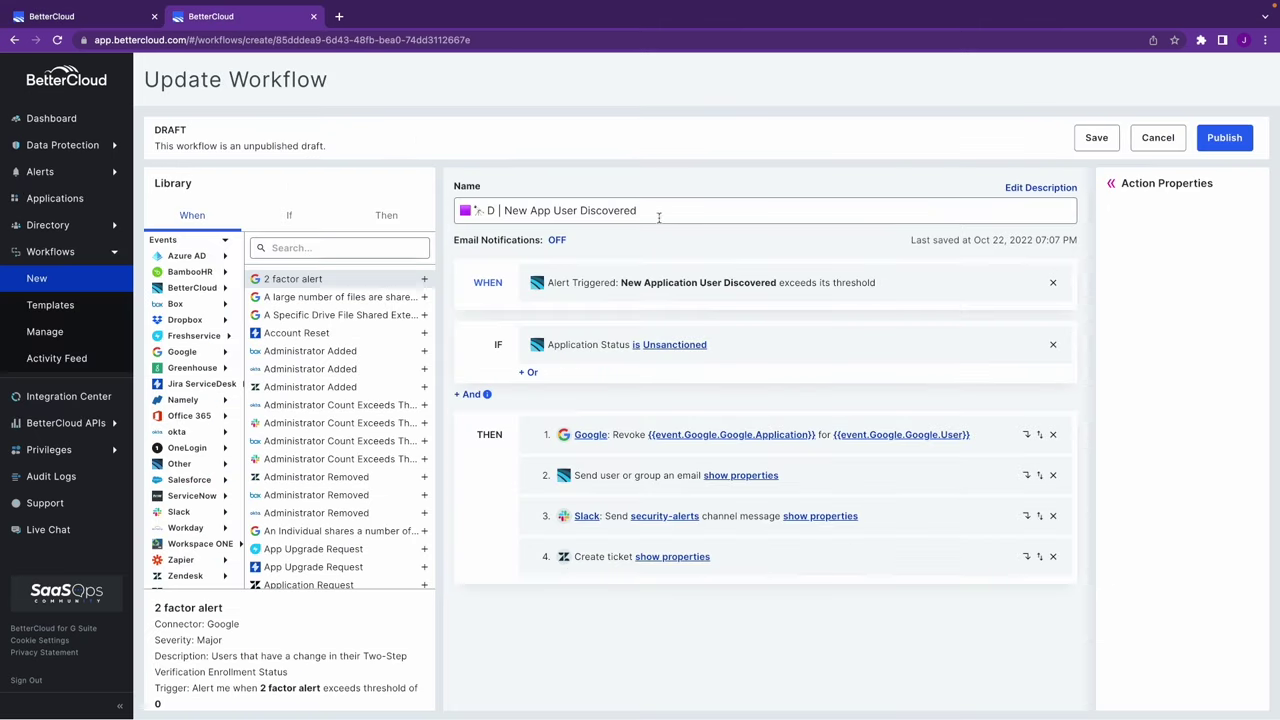